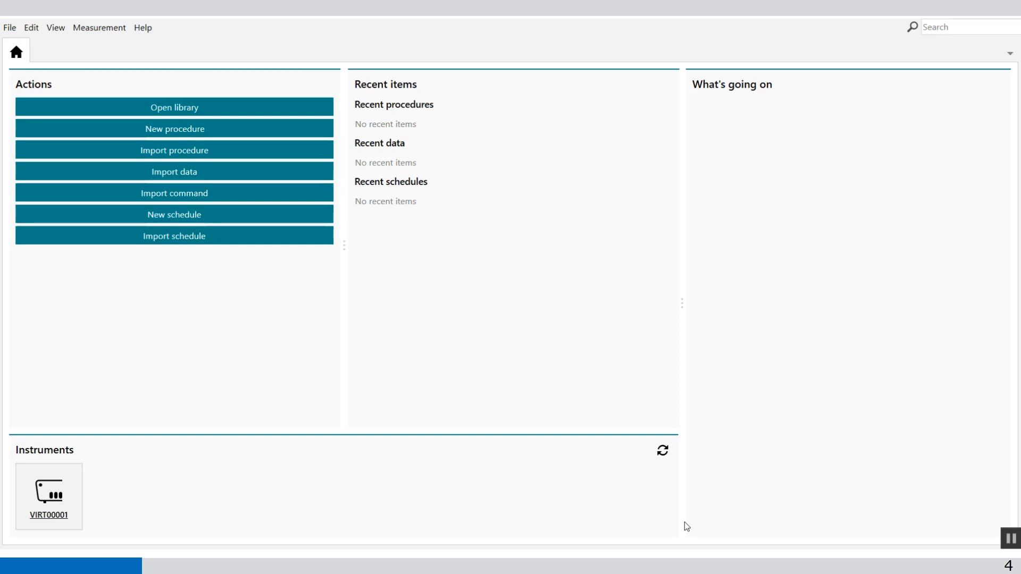
- Open the Demo 19 - Cyclic voltammetry Fe2+/Fe3+ data from the Demo Database in the library
left_click(212, 106)
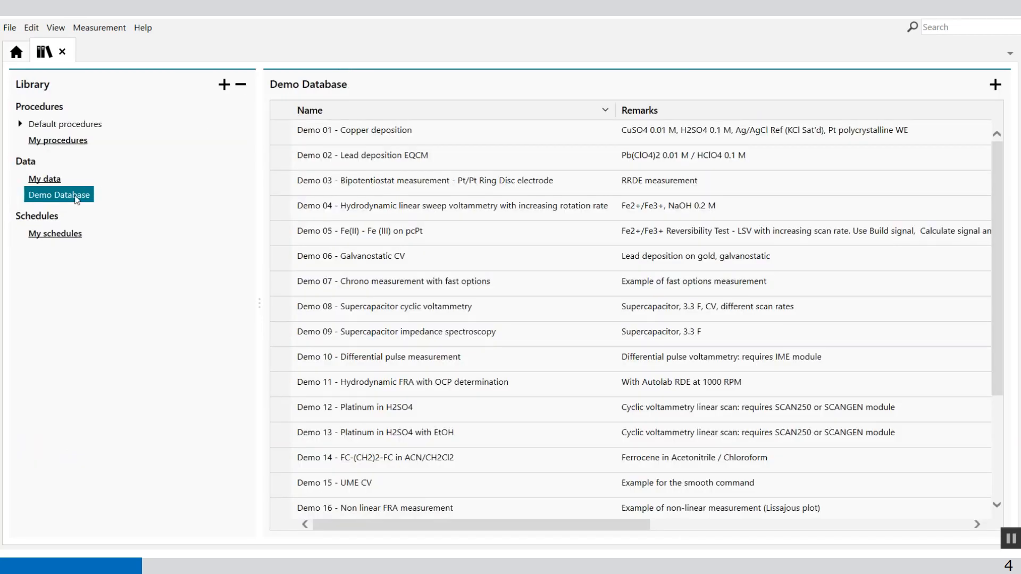
scroll(410, 286, "down", 2)
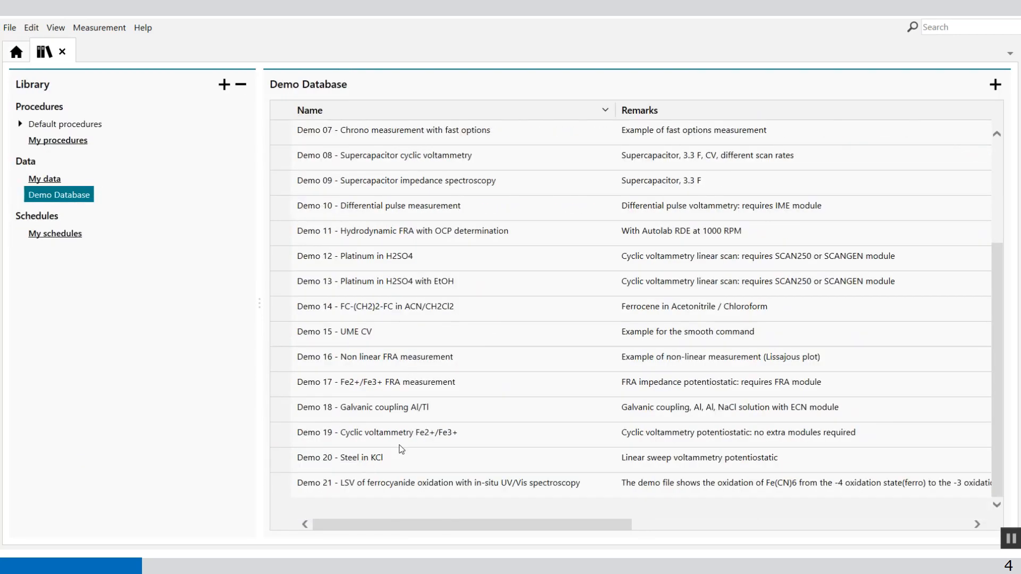
mouse_move(461, 482)
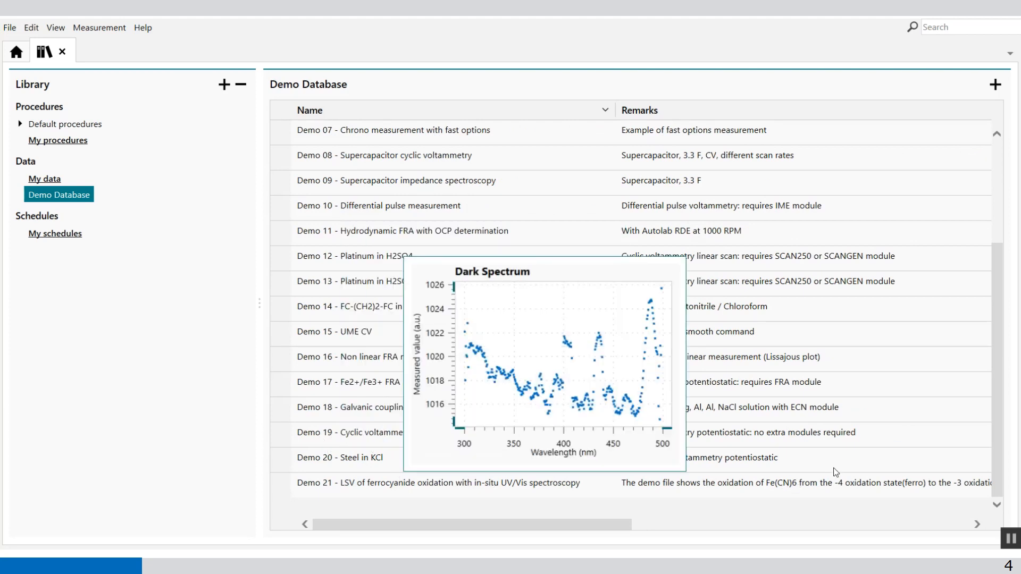
mouse_move(789, 310)
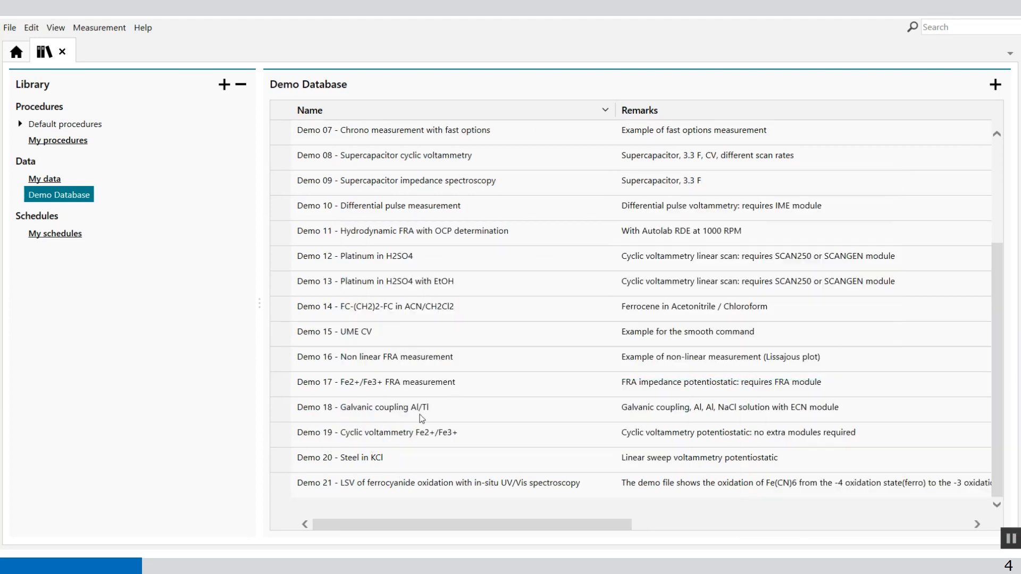
left_click(401, 434)
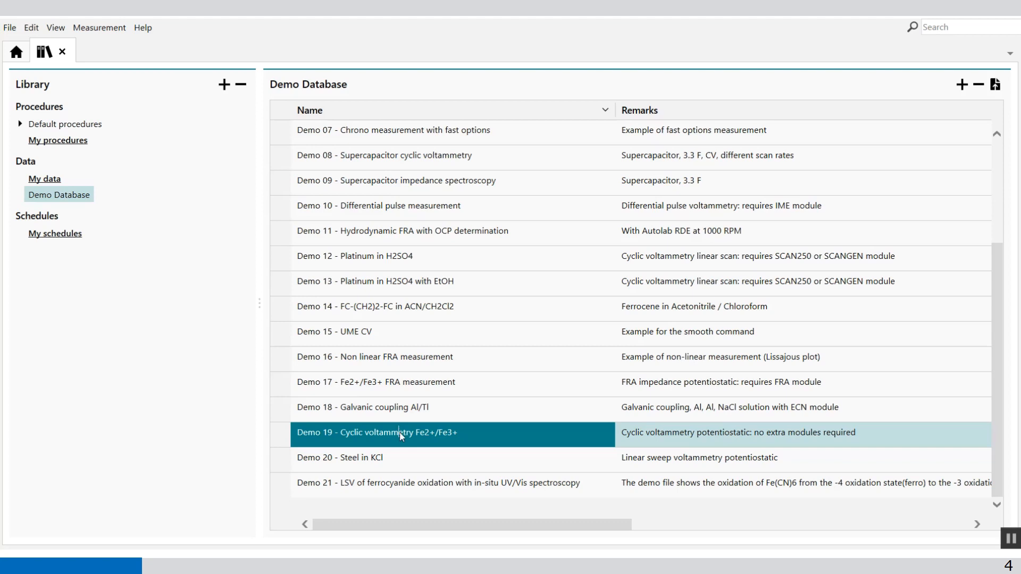
double_click(401, 434)
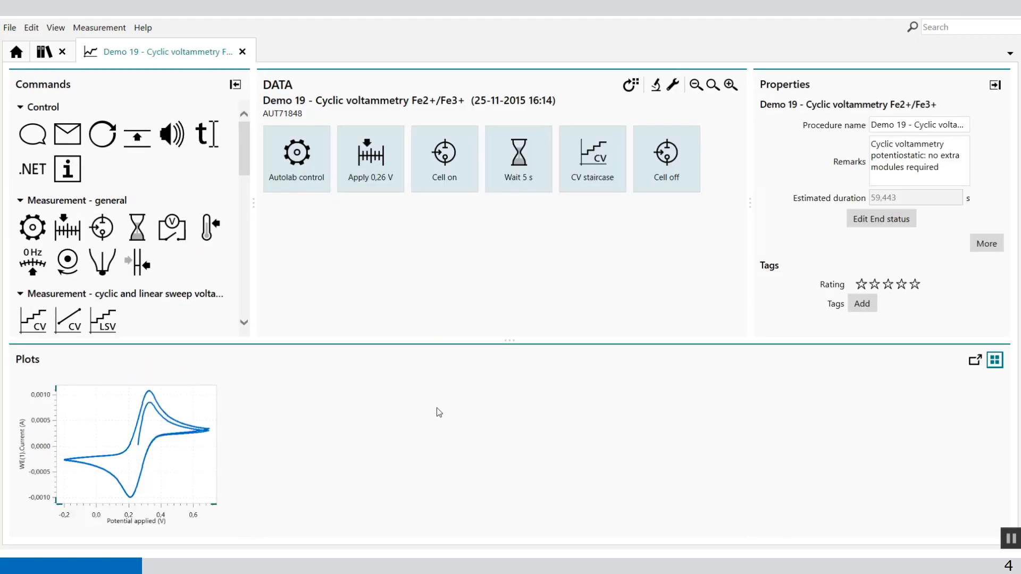
- Add a Windower command from the data handling commands to the CV staircase command
left_click_drag(501, 342, 513, 306)
left_click(579, 183)
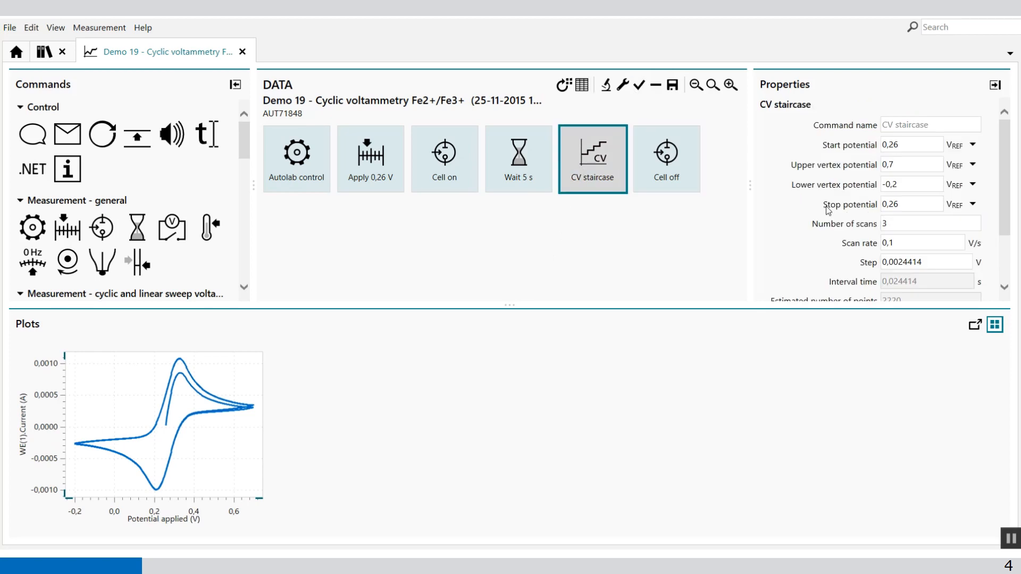
left_click(889, 222)
left_click_drag(508, 304, 509, 362)
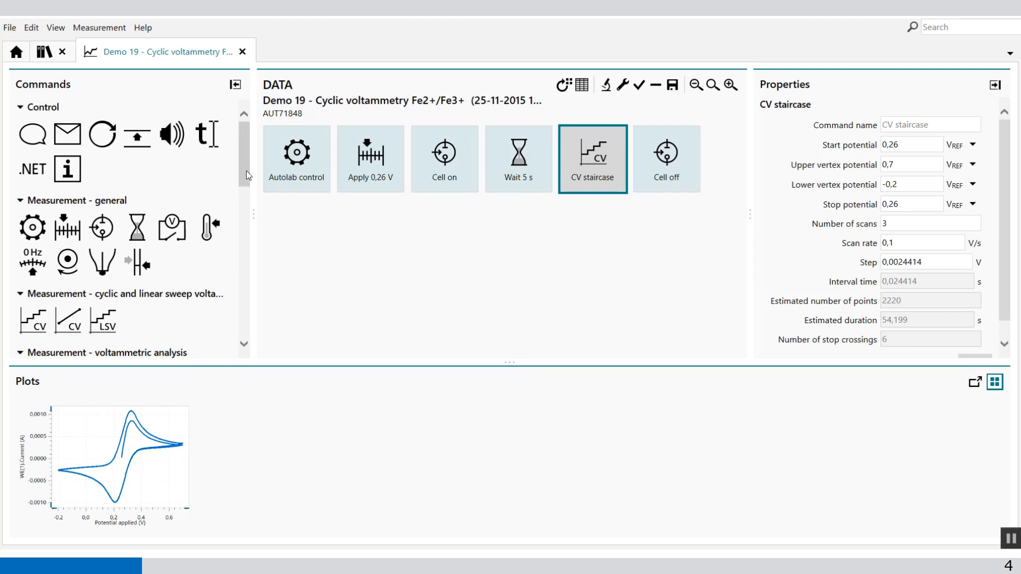
left_click_drag(244, 168, 230, 257)
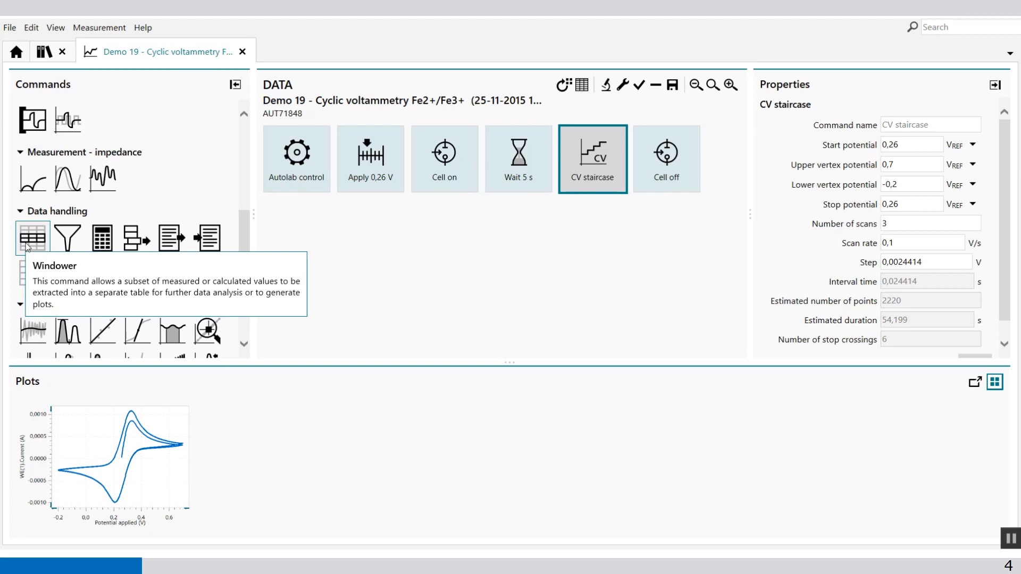
left_click_drag(28, 245, 590, 186)
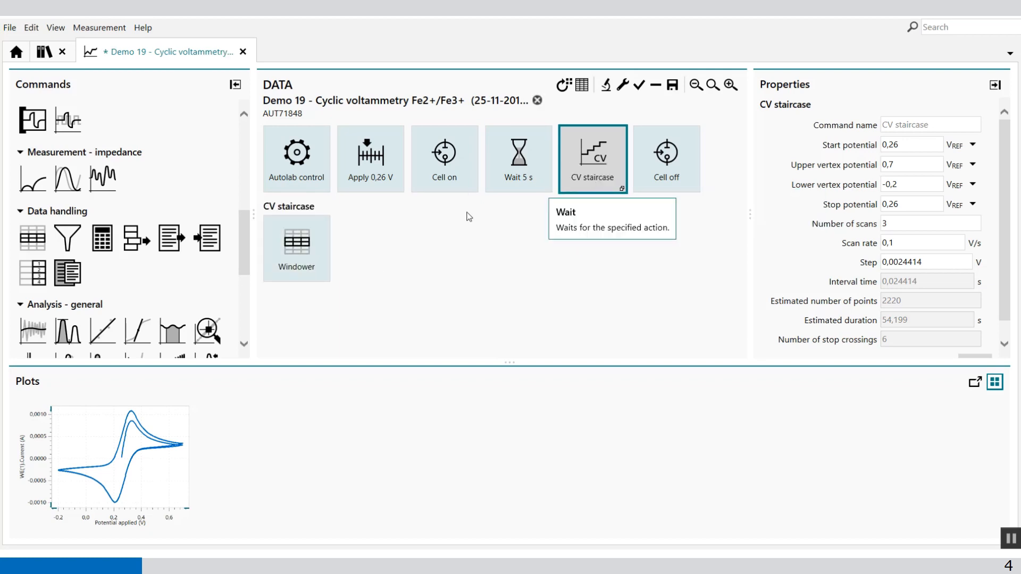
- Set the Windower source to Scan and select only scan 3 as its distinct value
left_click(289, 242)
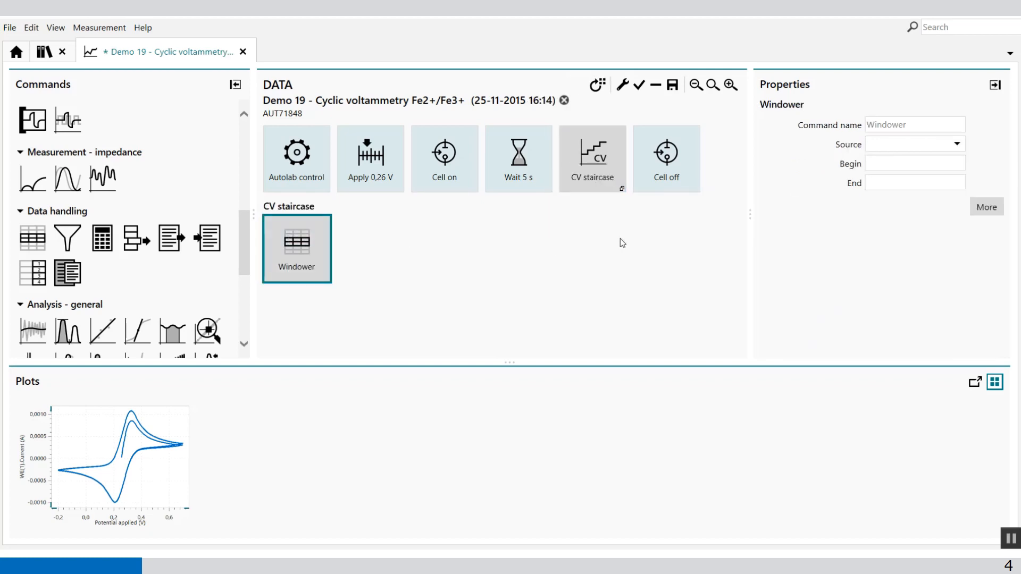
left_click(958, 144)
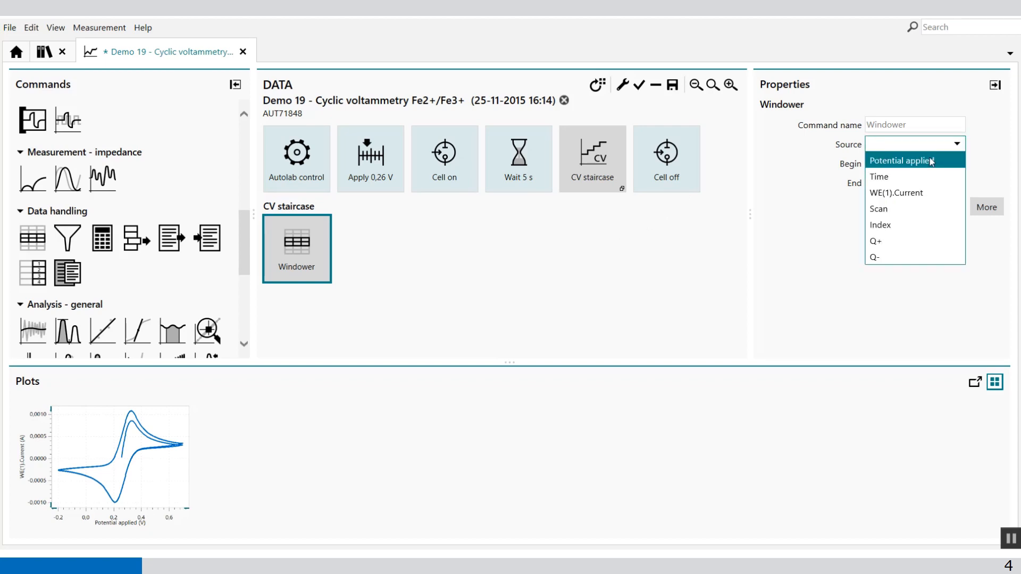
left_click(905, 212)
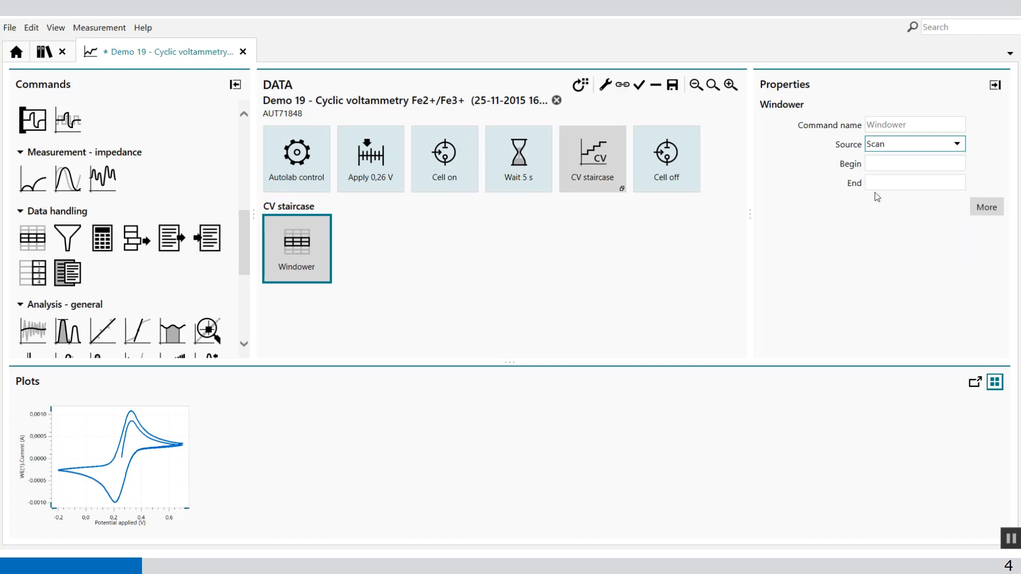
left_click(984, 207)
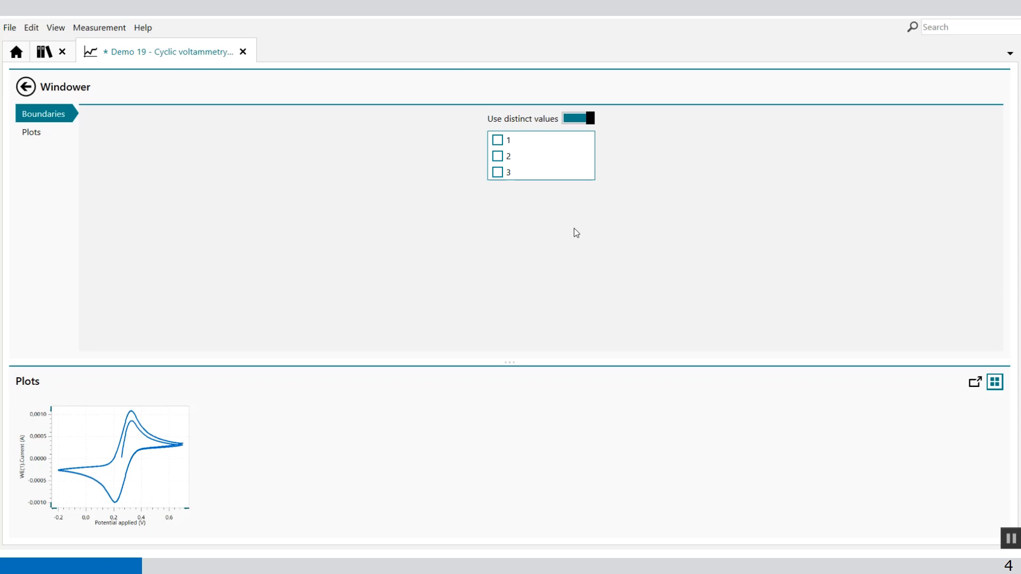
left_click(500, 174)
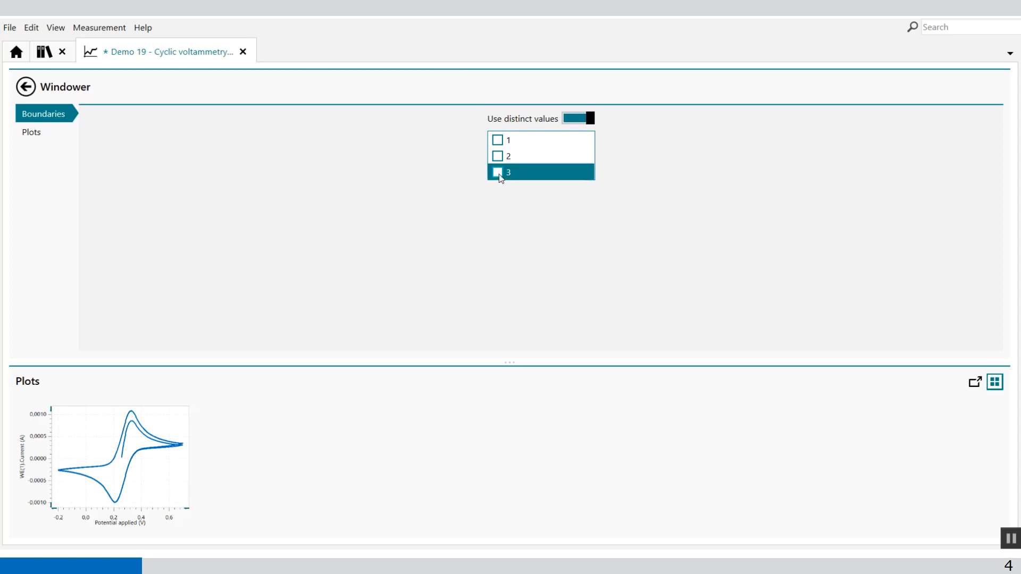
left_click(499, 173)
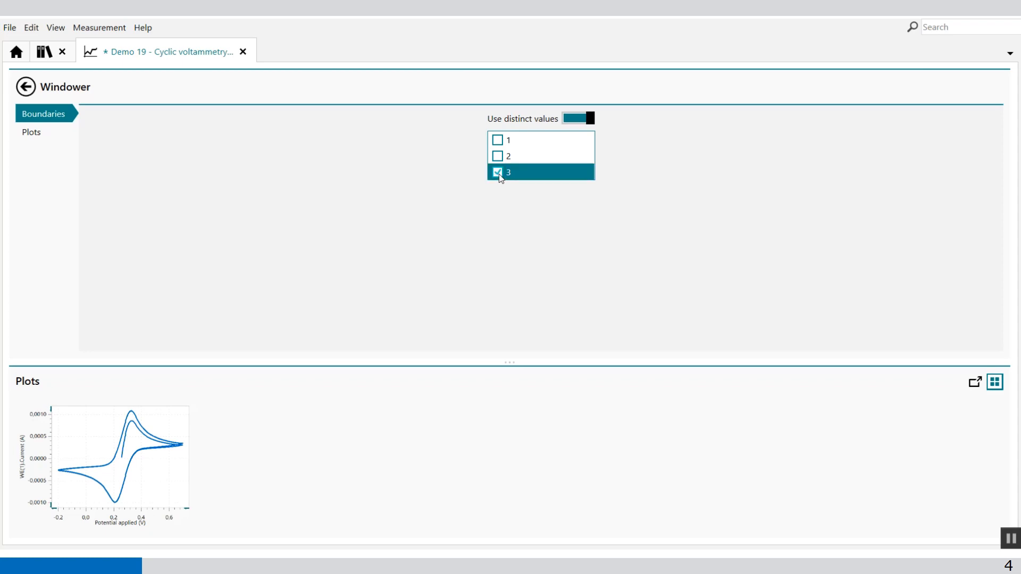
- Enable the Windower's i vs E plot and set its point colour to red
left_click(32, 138)
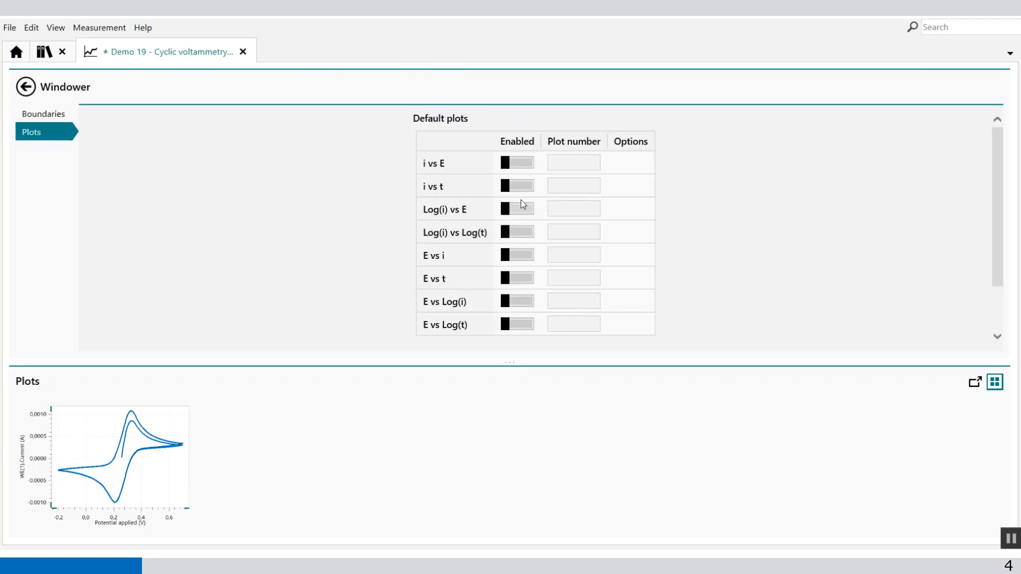
left_click(525, 170)
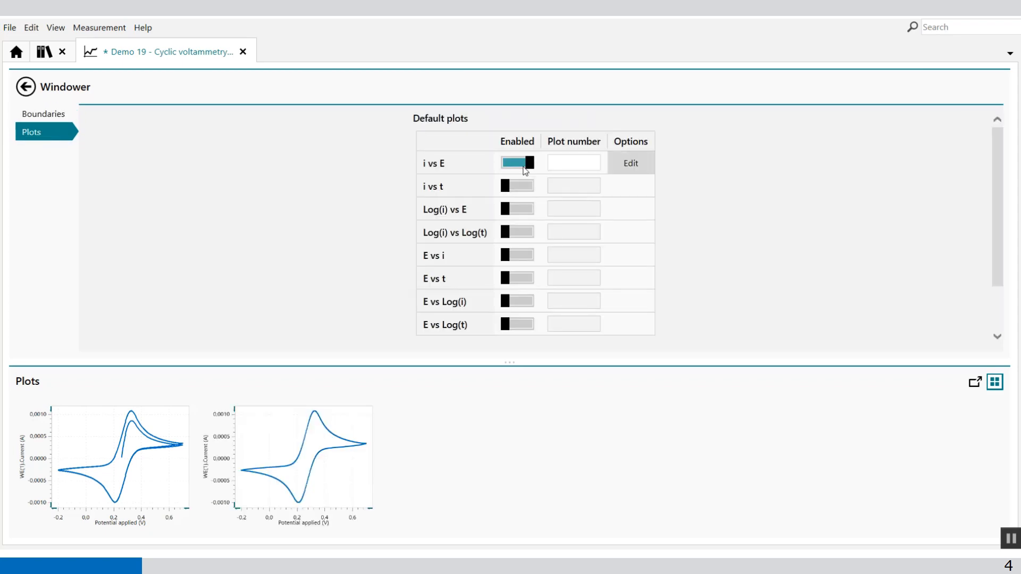
left_click(630, 164)
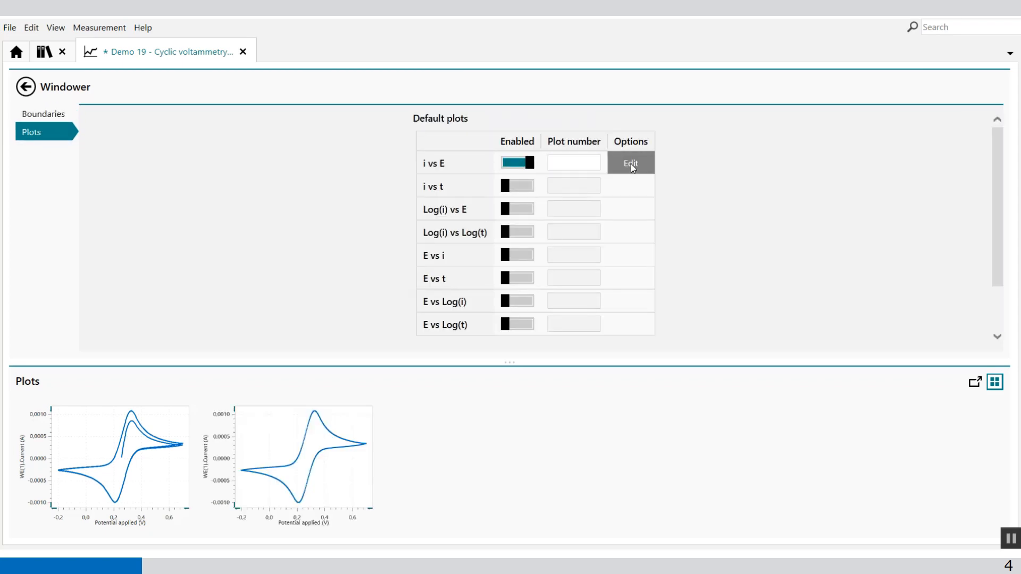
left_click(570, 132)
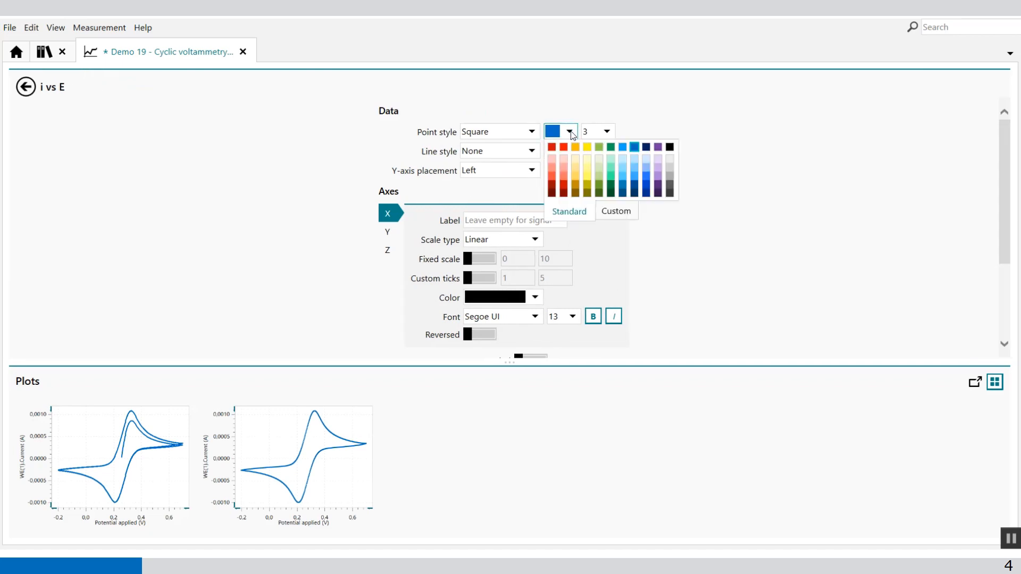
left_click(563, 147)
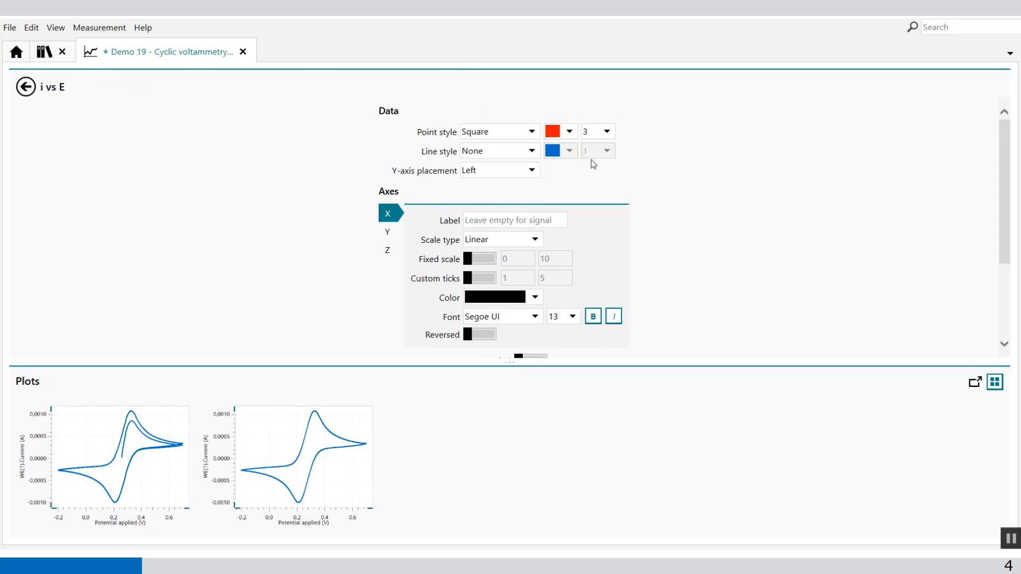
left_click(26, 88)
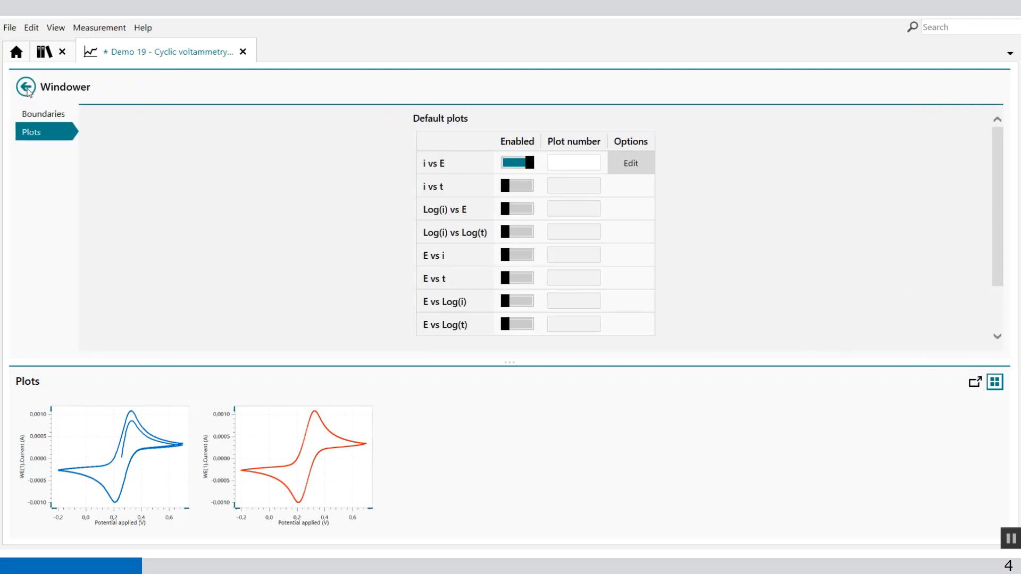
left_click(32, 91)
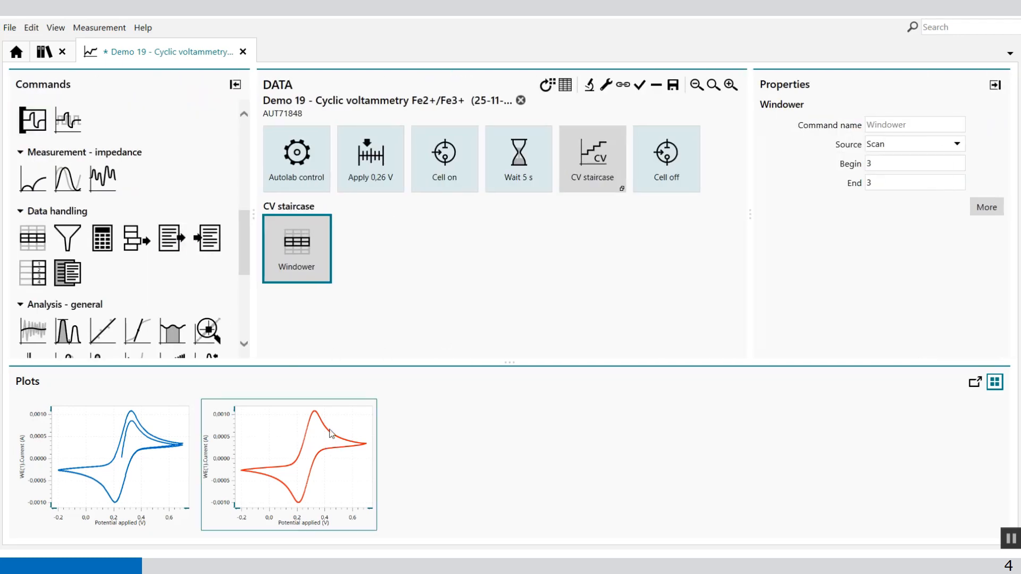
- Run a Peak search analysis on the red i vs E plot and return to the procedure overview
double_click(271, 452)
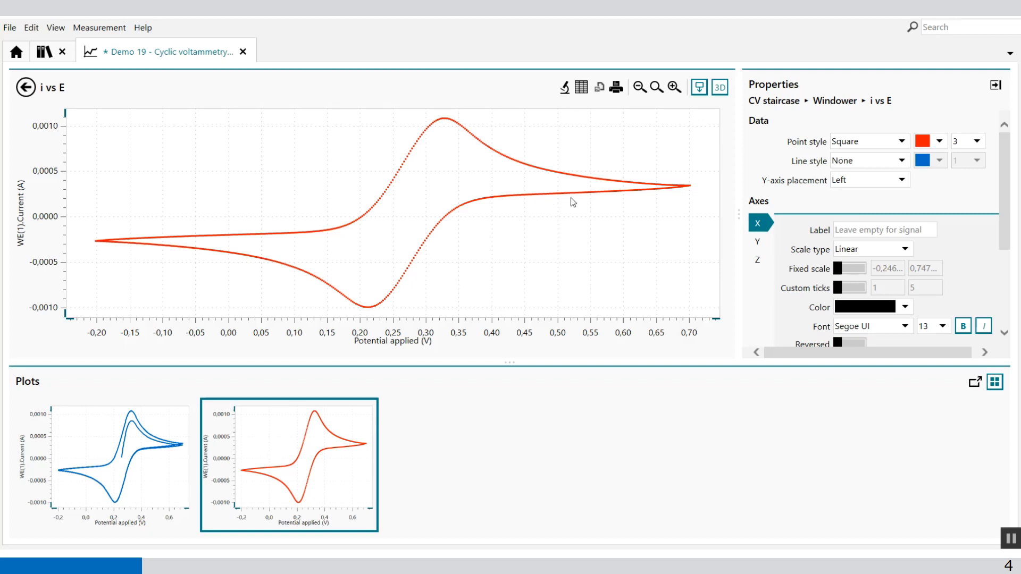
left_click(567, 92)
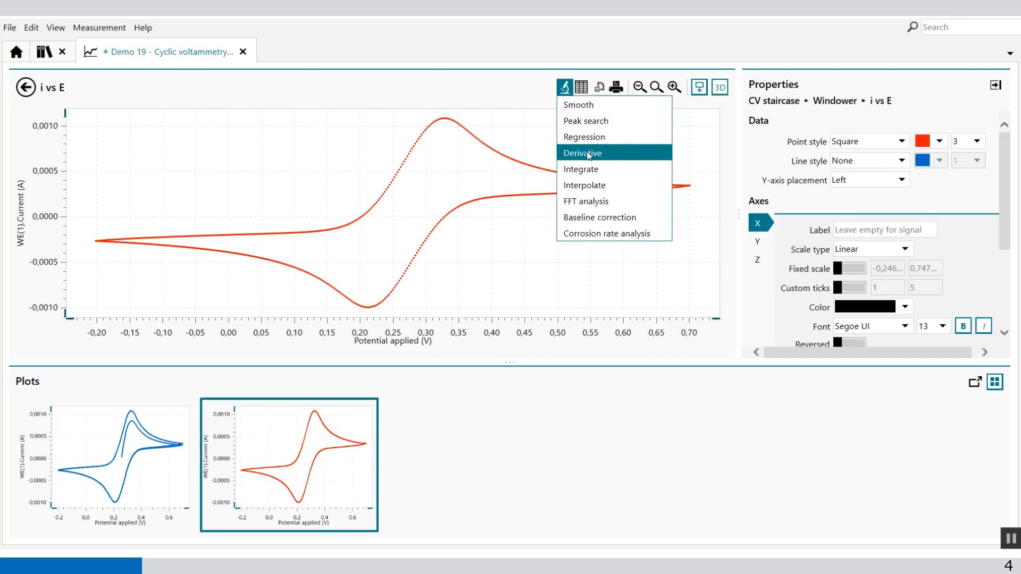
left_click(599, 121)
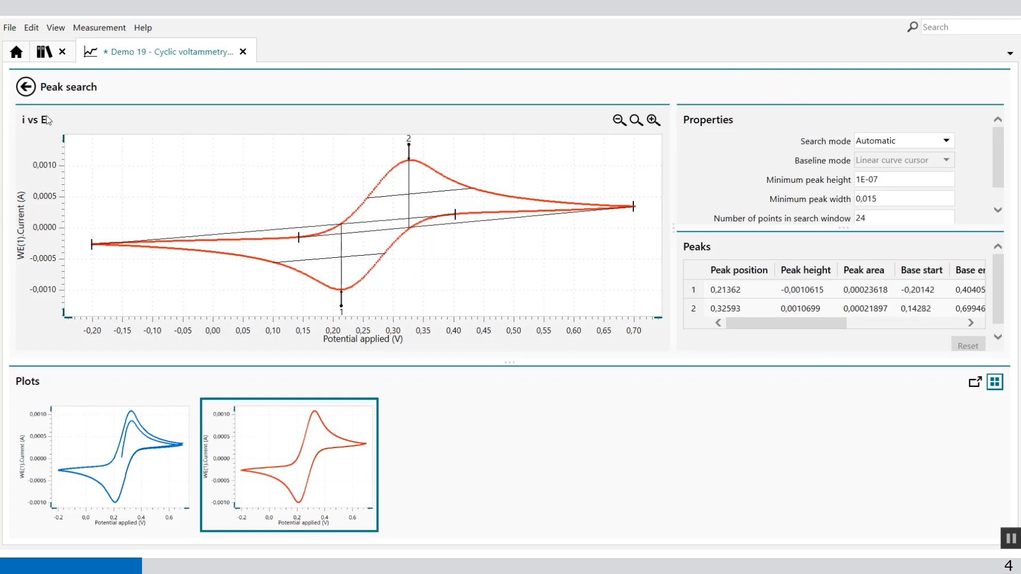
left_click(32, 94)
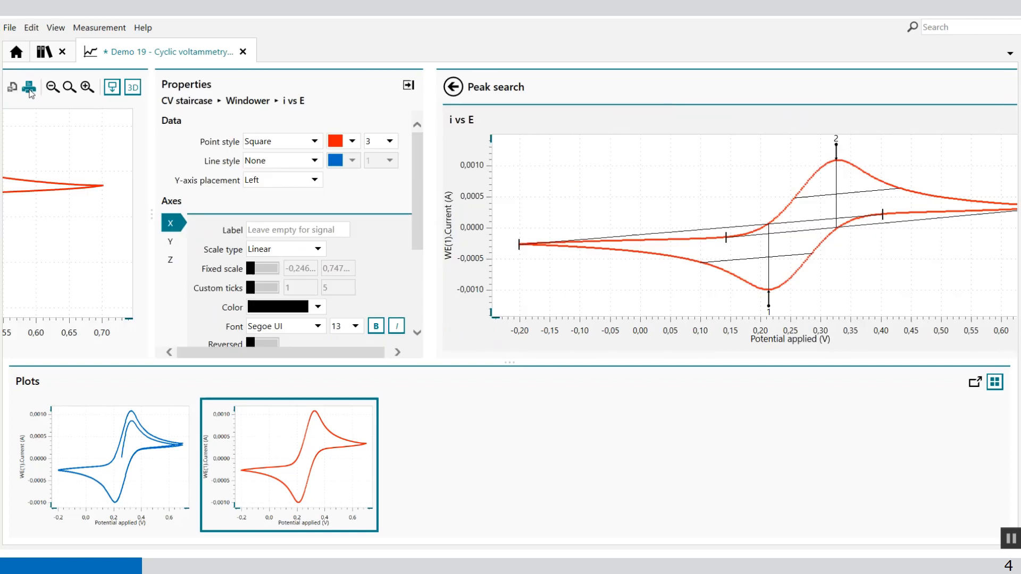
left_click(33, 93)
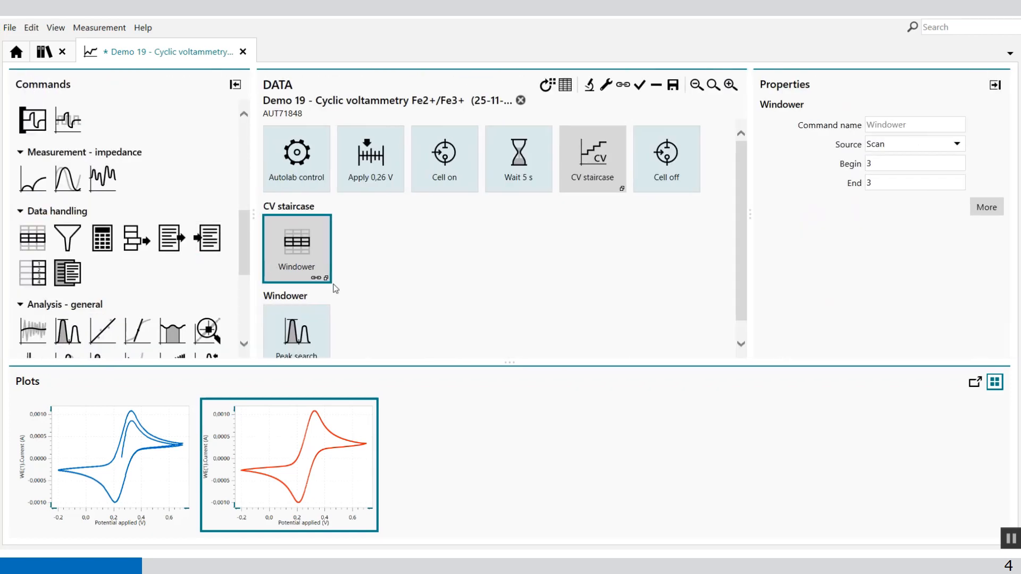
- Close the Demo 19 data without saving the changes and open FRA Demo 08 from My data
left_click(243, 53)
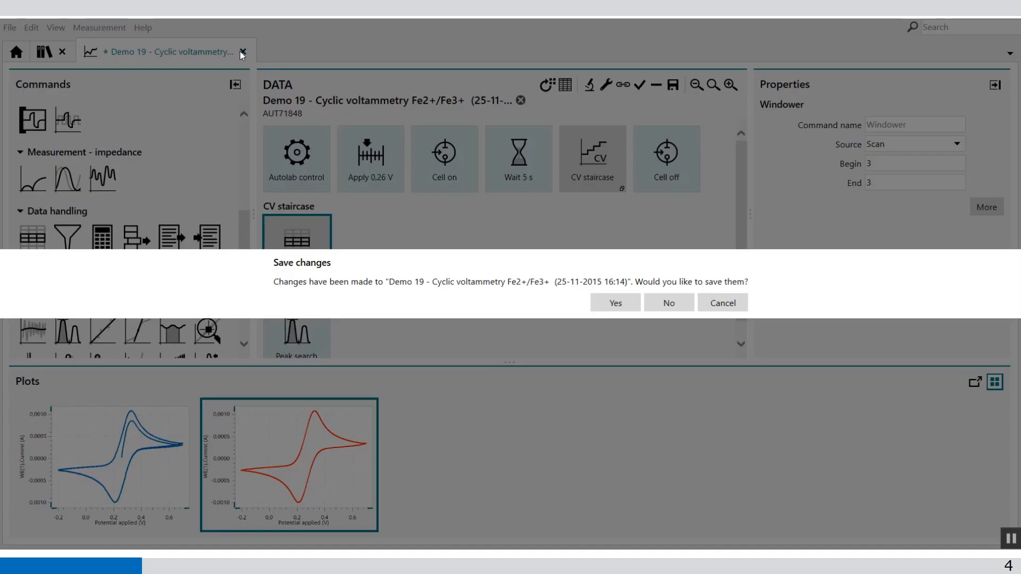
left_click(670, 299)
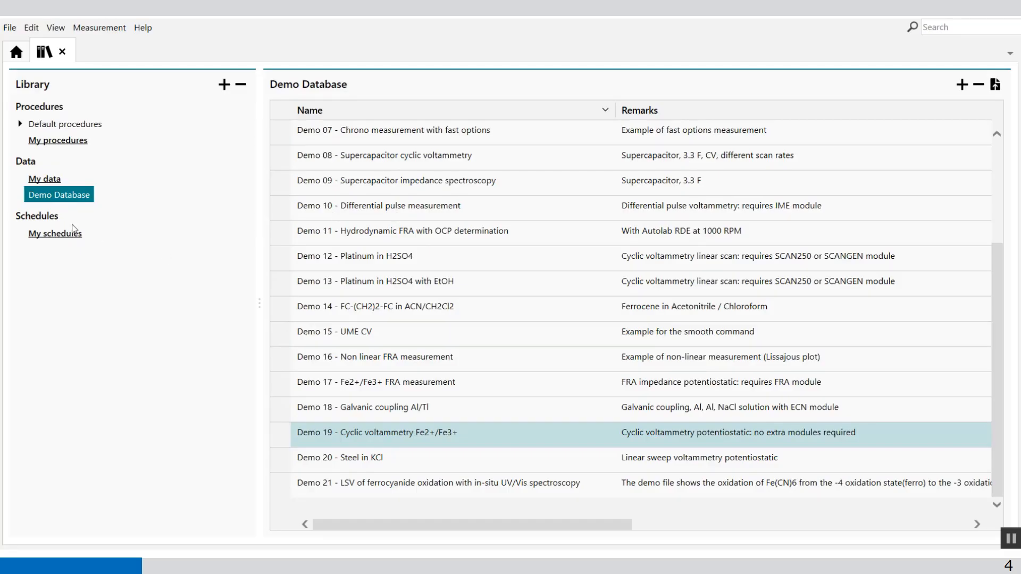
left_click(58, 181)
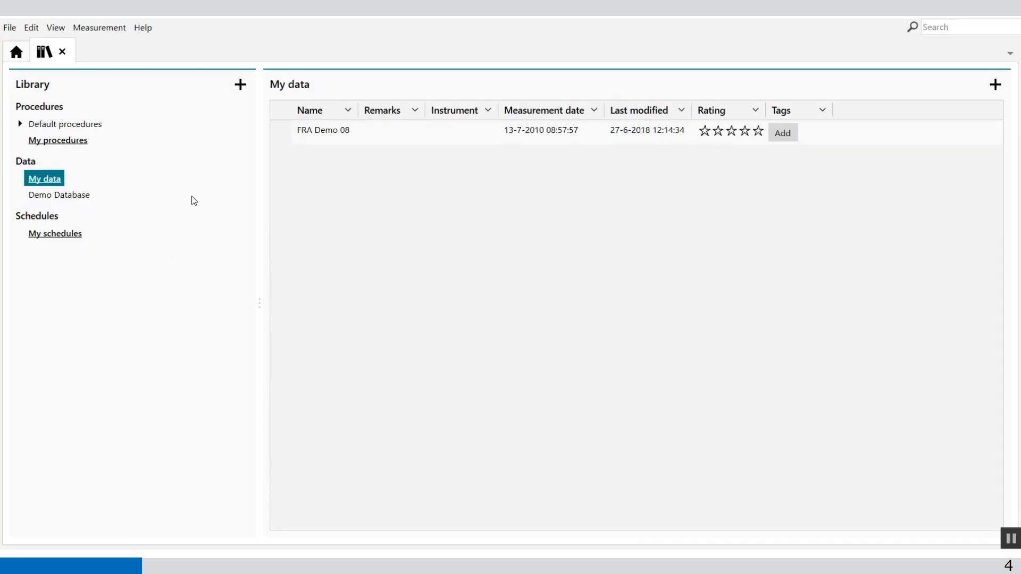
left_click(341, 130)
double_click(341, 131)
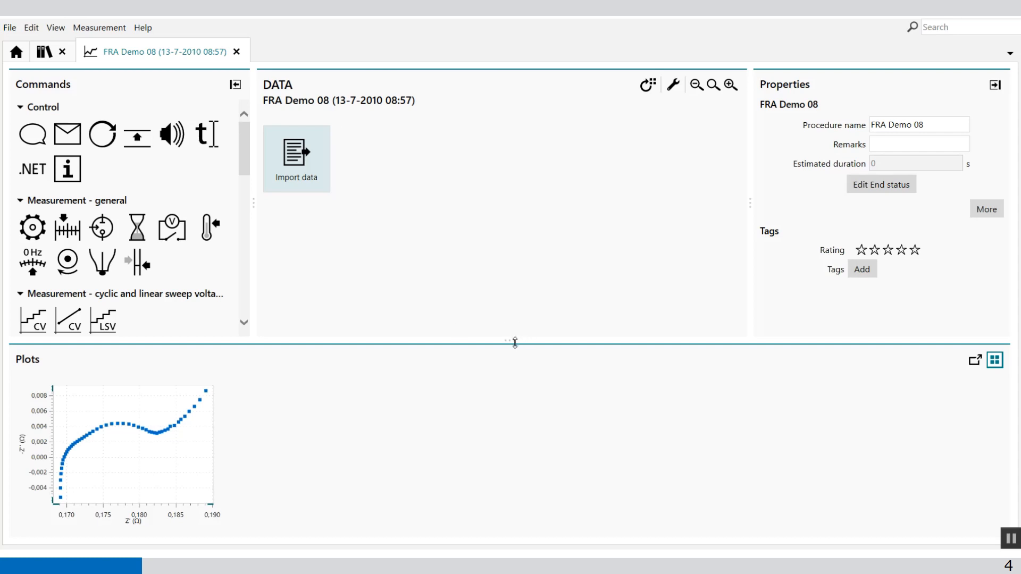
- Add a Windower command from the data handling commands to the Import data command
left_click_drag(515, 341, 521, 318)
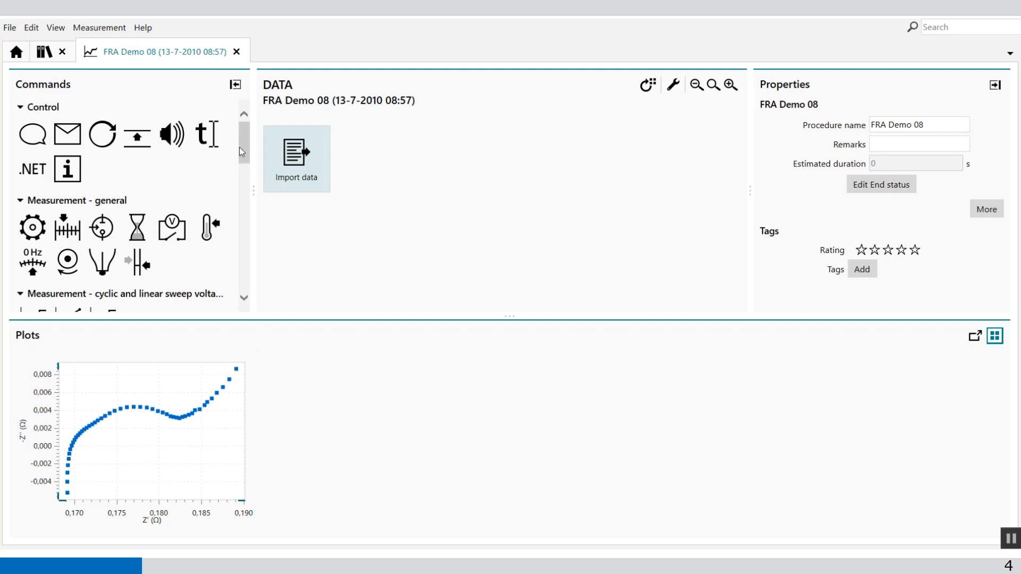
left_click_drag(239, 148, 228, 218)
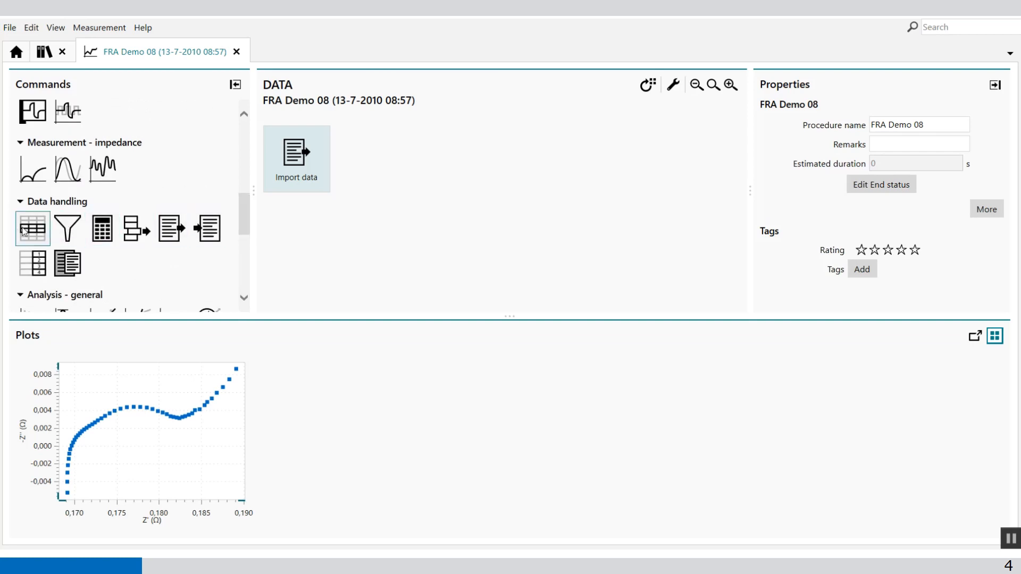
left_click_drag(23, 230, 288, 245)
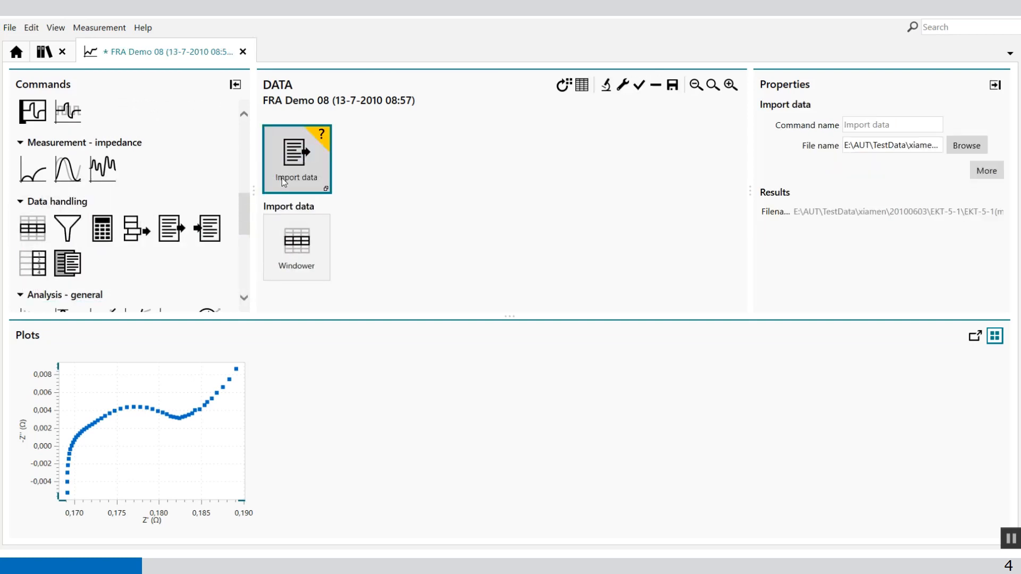
- Enlarge the imported data's Nyquist plot, turn on stepping through data, and check the indices of its last and first points
left_click(288, 245)
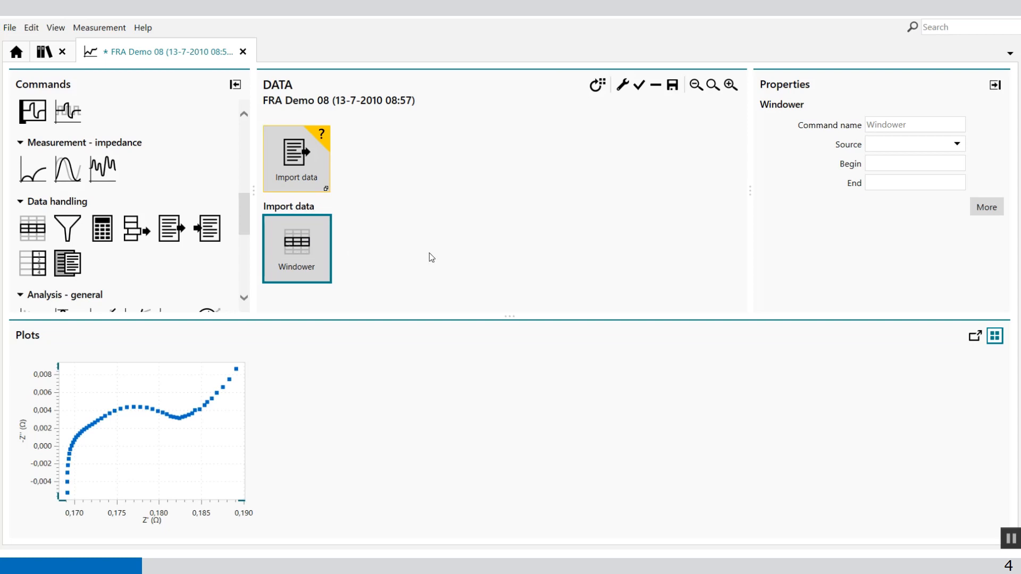
double_click(194, 423)
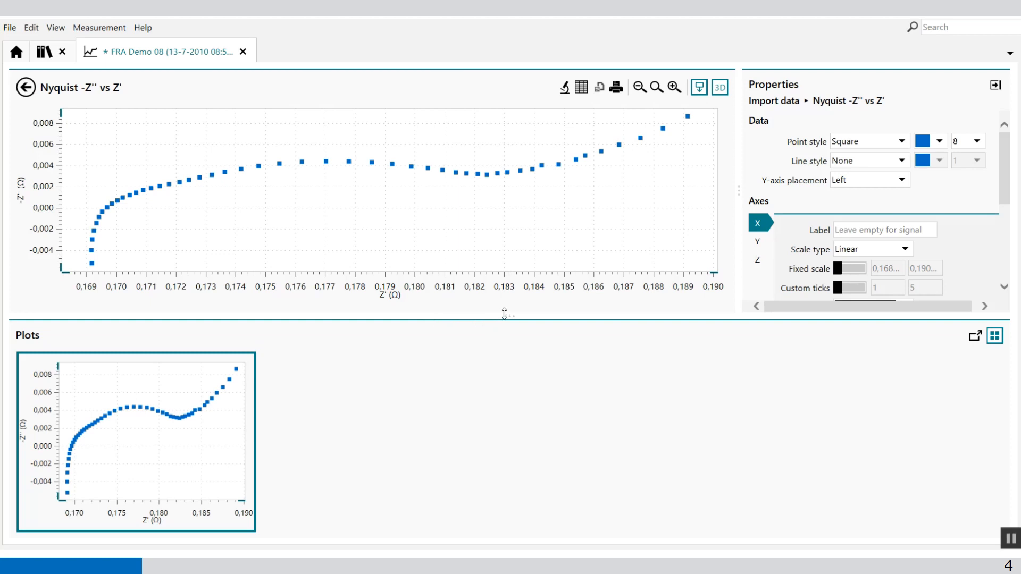
left_click_drag(505, 313, 498, 405)
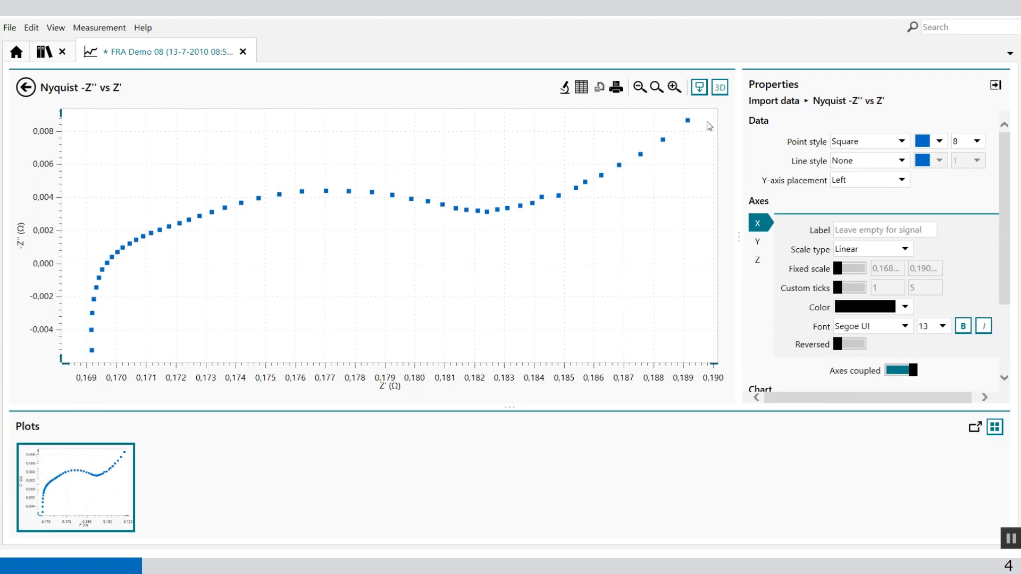
left_click(700, 91)
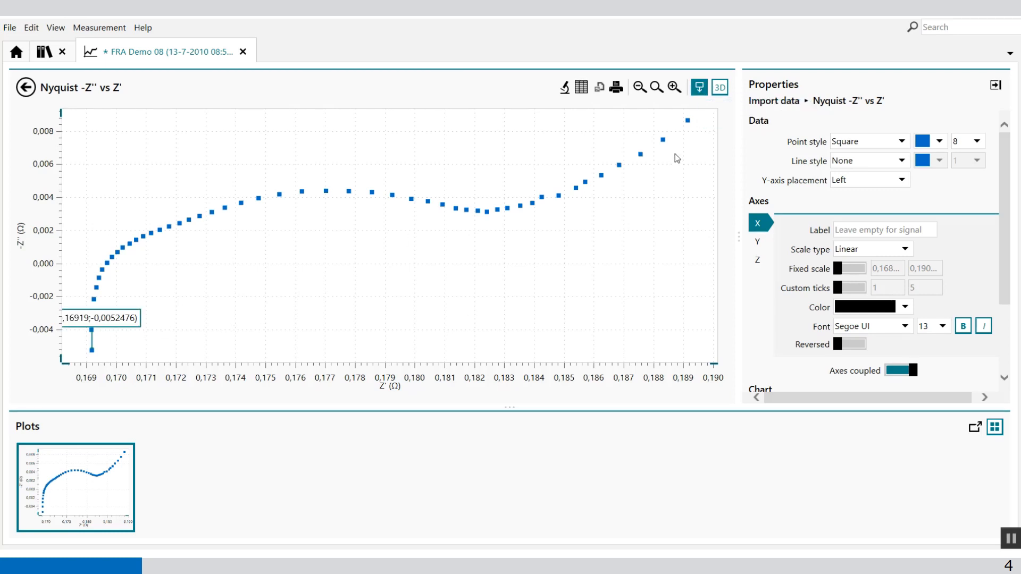
left_click(693, 127)
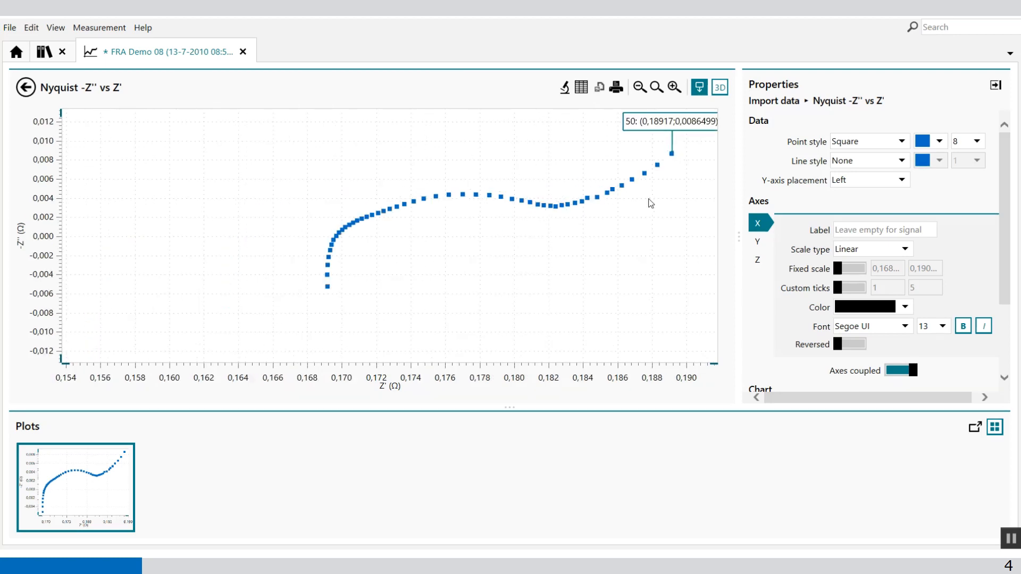
left_click(332, 289)
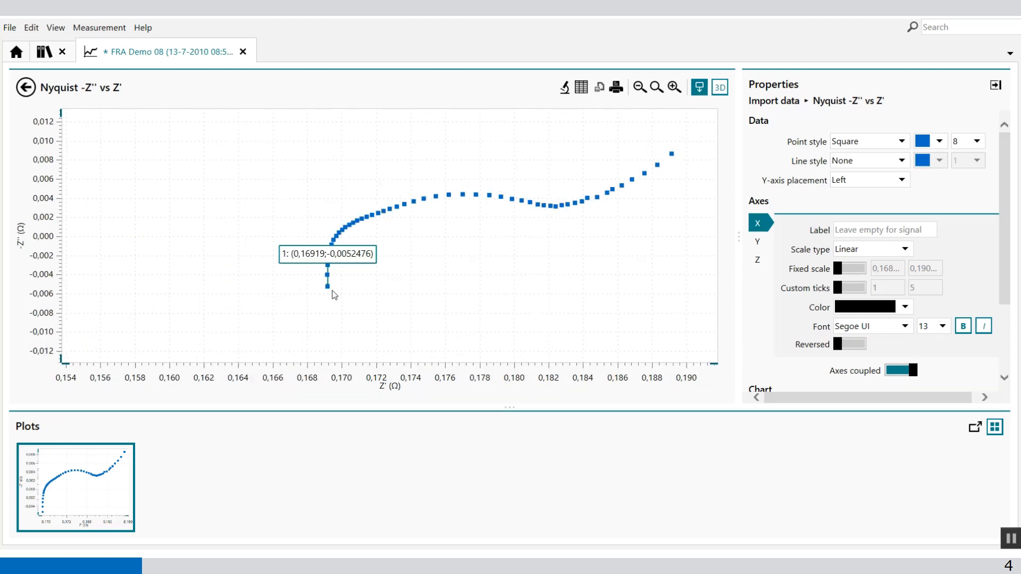
- Step along the Nyquist plot from the first point to the first one with positive -Z'', and return to the procedure overview
scroll(360, 281, "up", 2)
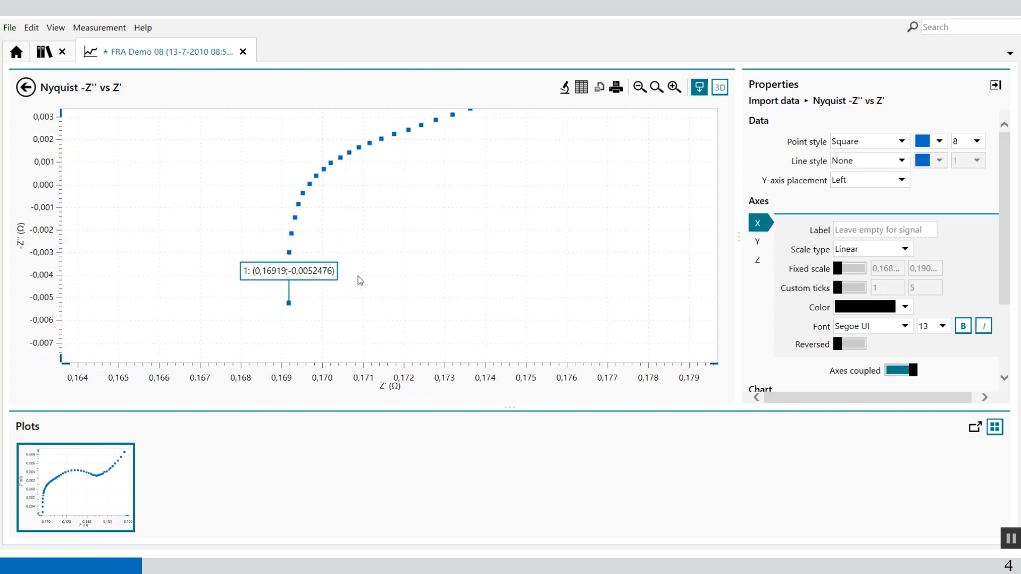
scroll(299, 280, "up", 2)
scroll(342, 272, "down", 1)
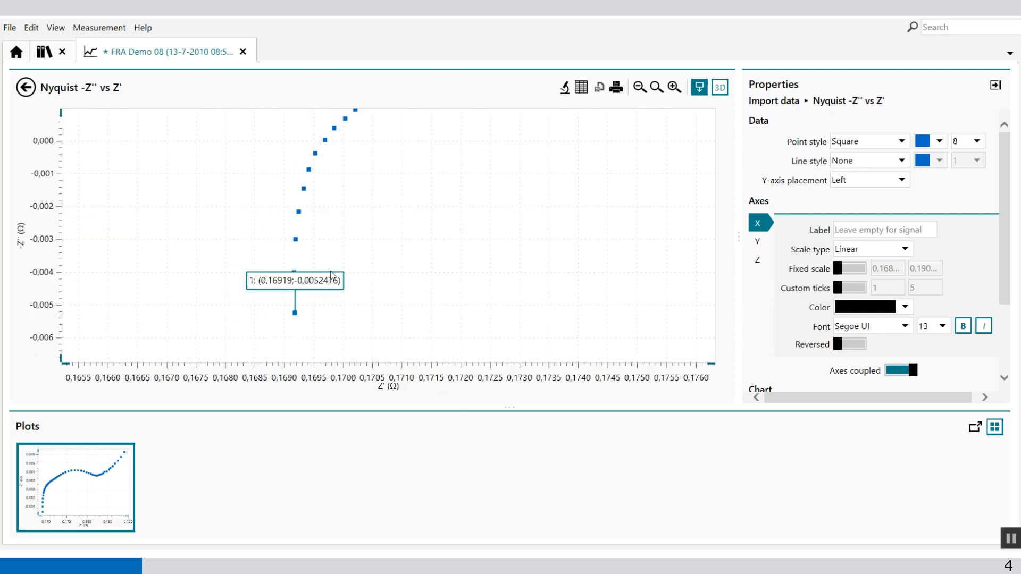
key("Right")
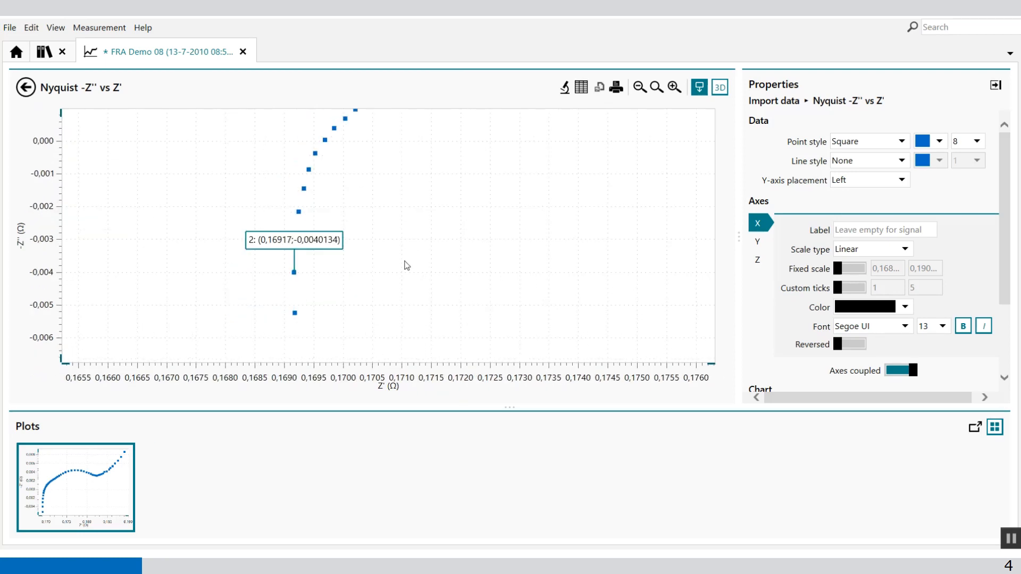
key("Right")
key("Right")
key("Right")
key("Right")
key("Right")
key("Right")
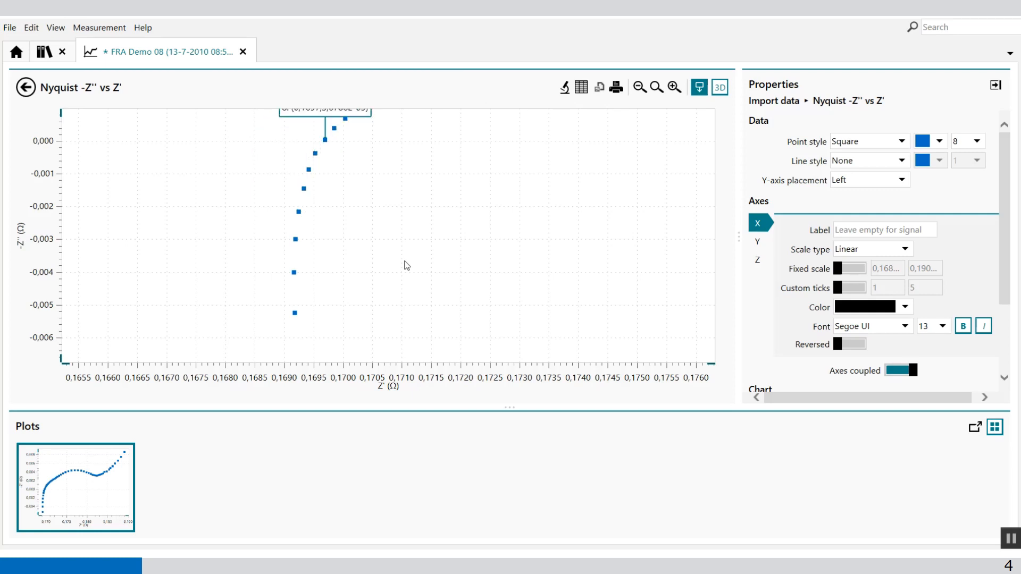
scroll(407, 265, "down", 1)
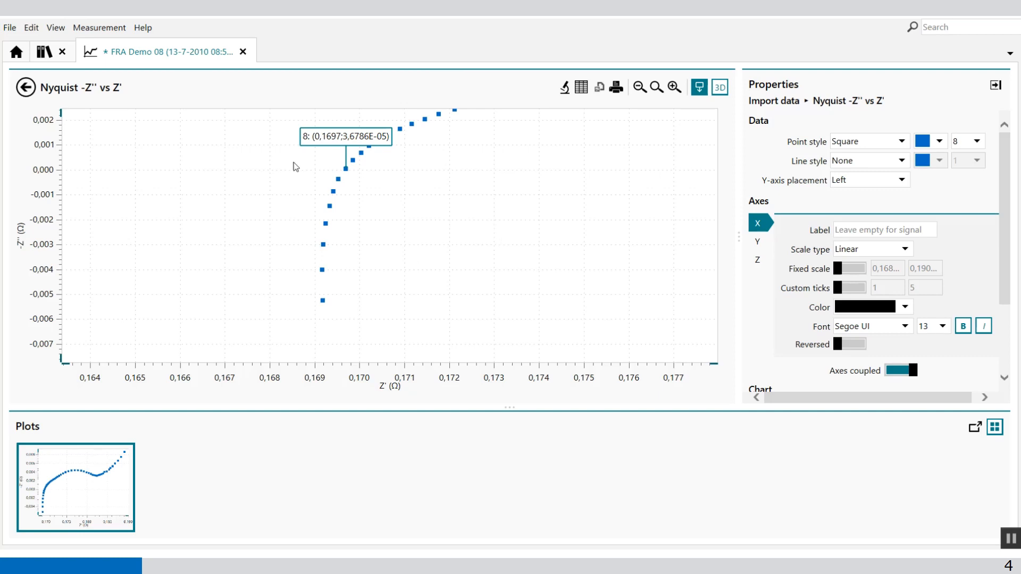
left_click(29, 89)
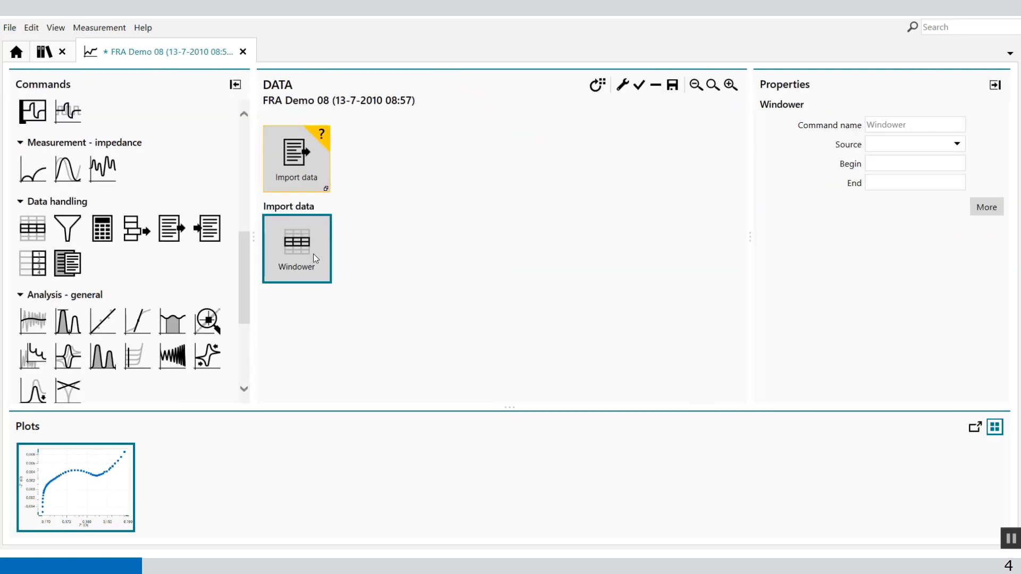
- Set the Windower's source to Index and turn off the use of distinct values for its boundaries
left_click(958, 146)
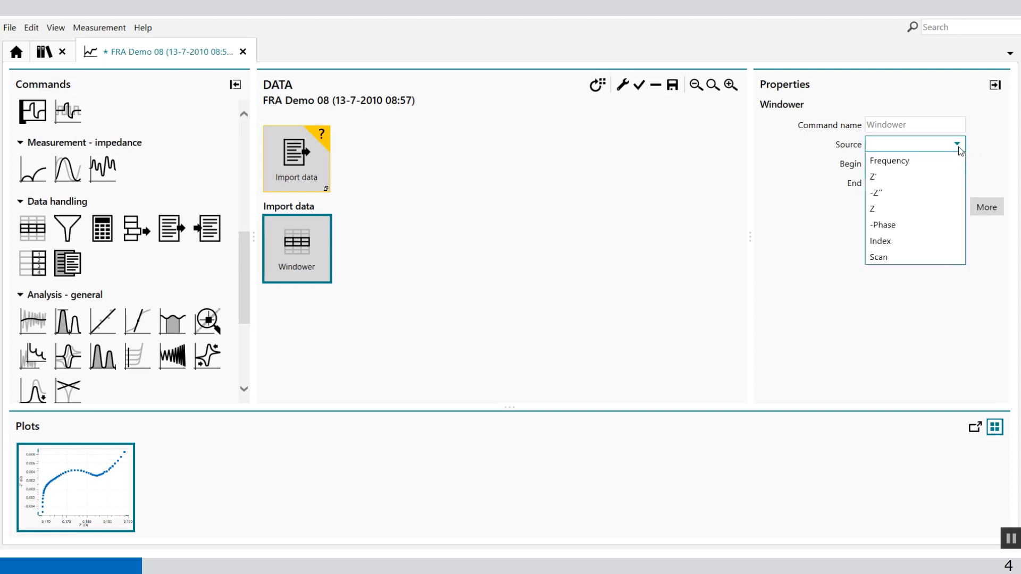
left_click(884, 242)
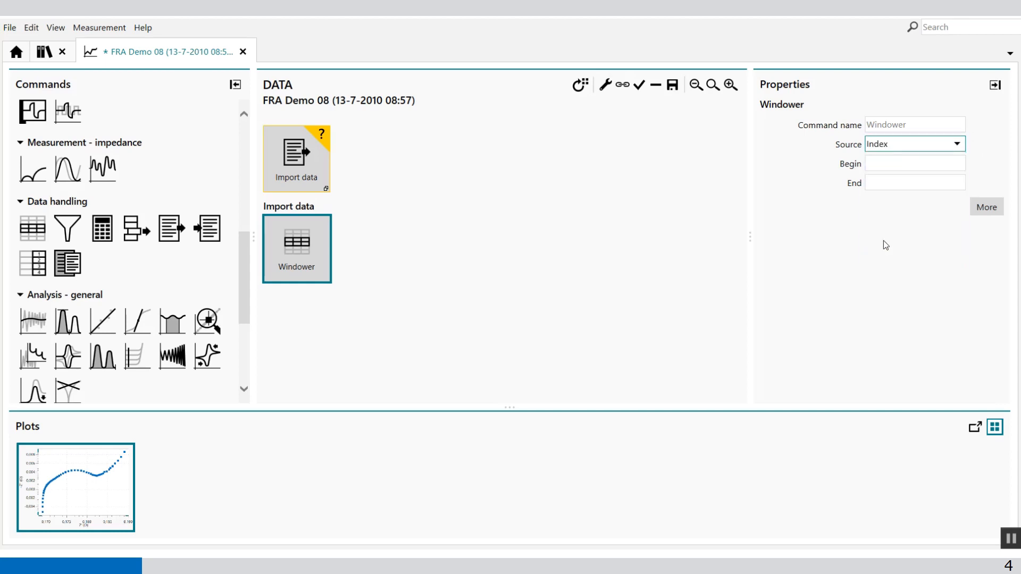
left_click(981, 208)
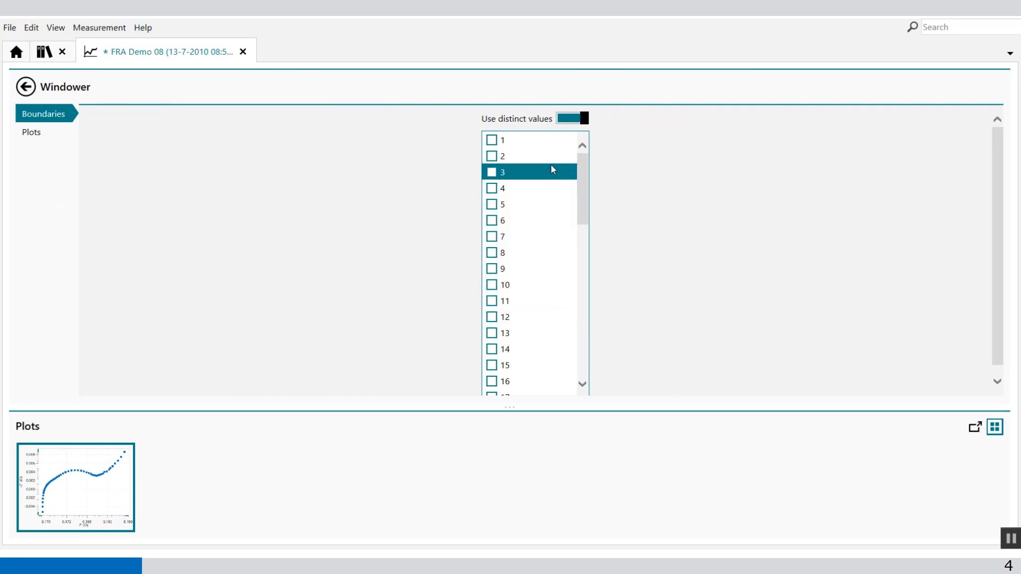
mouse_move(587, 179)
left_mouse_down()
mouse_move(577, 355)
mouse_move(579, 167)
left_mouse_up()
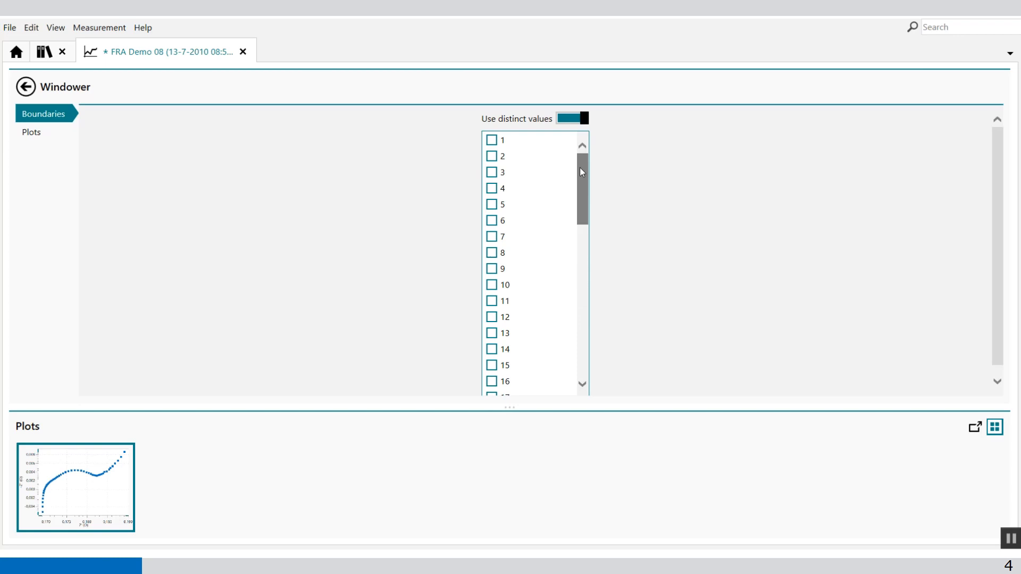
left_click(564, 117)
- Set the Windower's index range to begin at 8 and end at 50
left_click(529, 162)
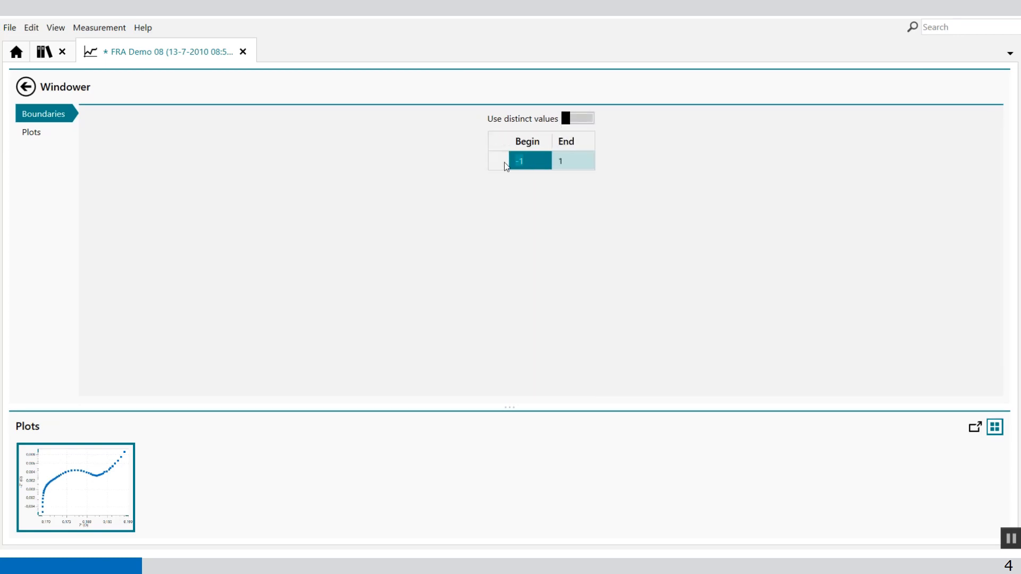
type("8")
left_click(578, 165)
type("5")
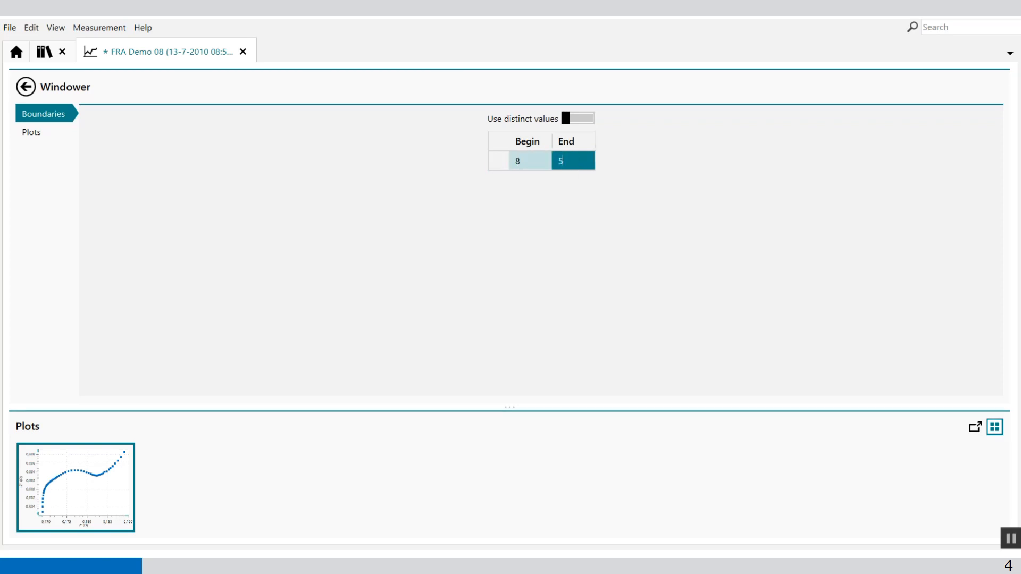
type("0")
left_click(397, 272)
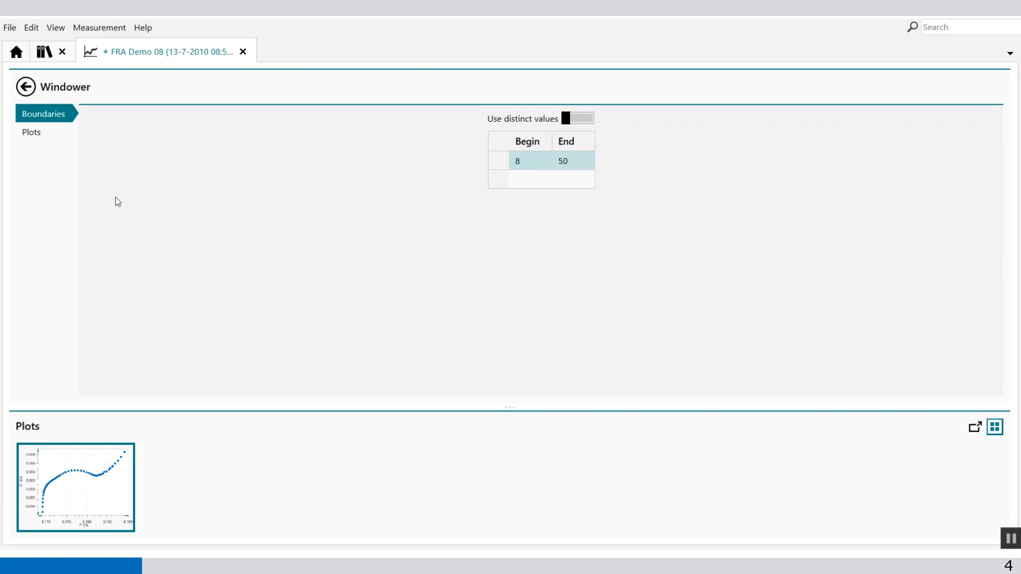
- Enable the Windower's Nyquist -Z'' vs Z' plot with red points and view the resulting plot enlarged
left_click(38, 141)
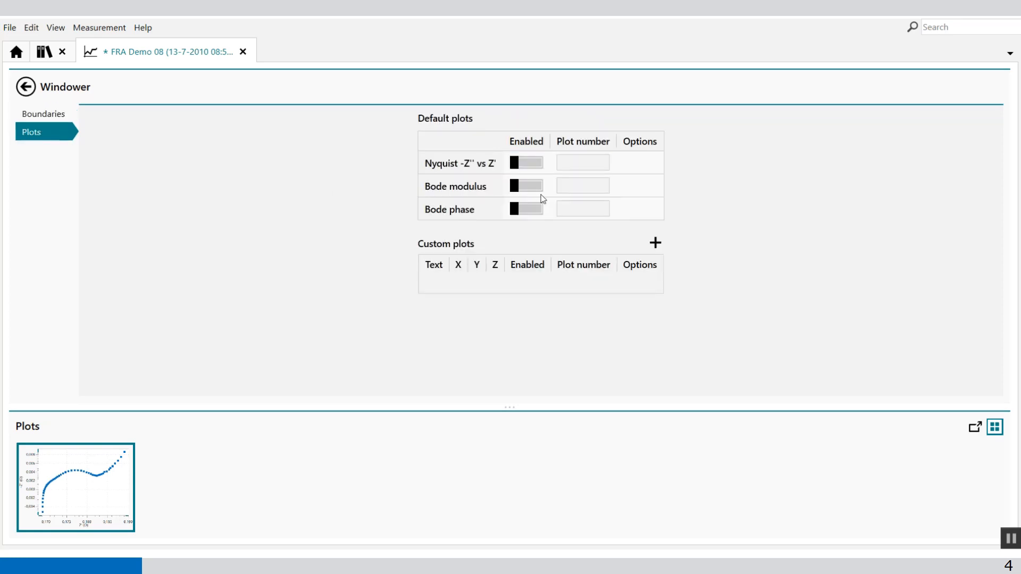
left_click(531, 164)
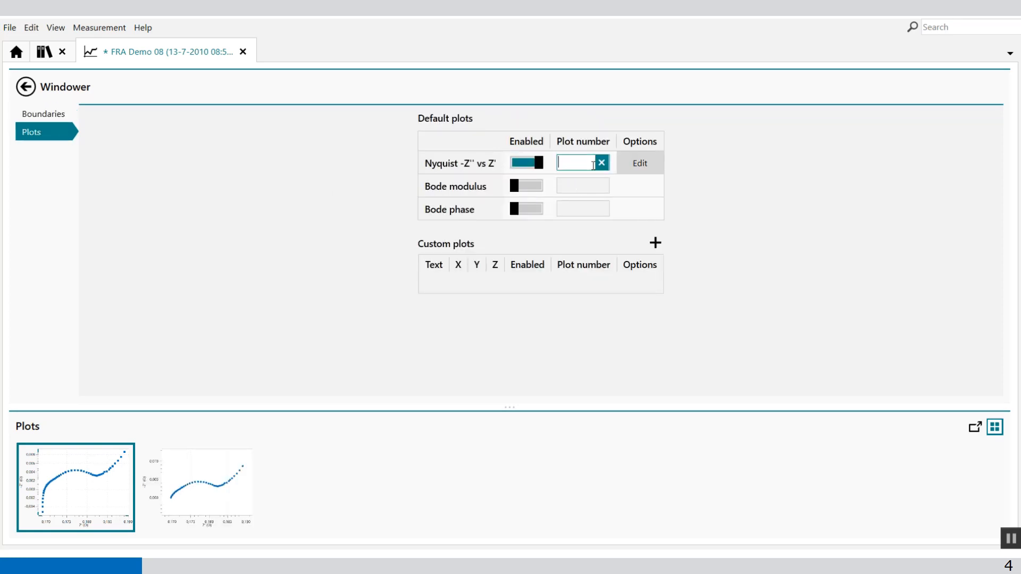
left_click(634, 169)
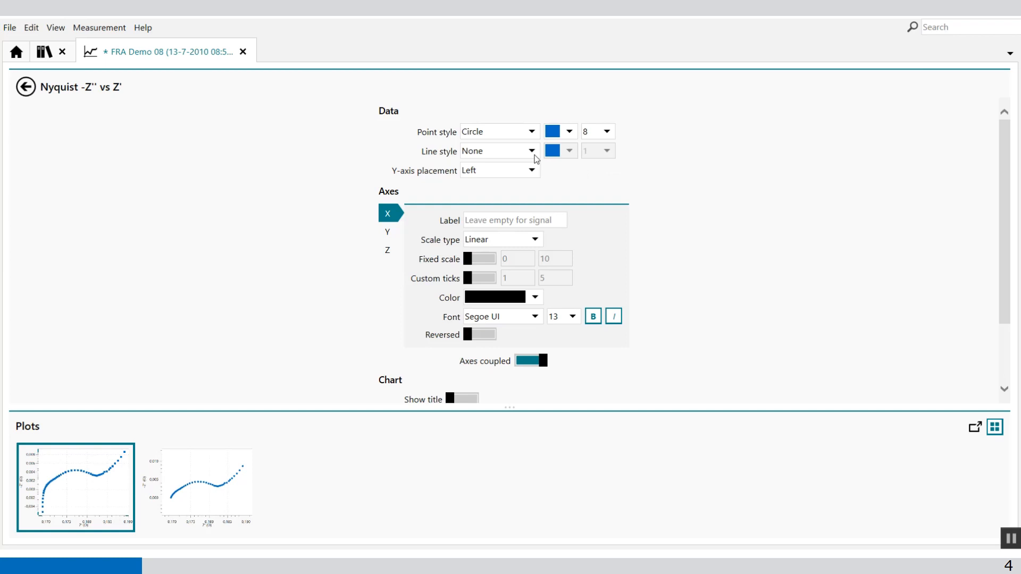
left_click(574, 134)
left_click(567, 148)
left_click(25, 93)
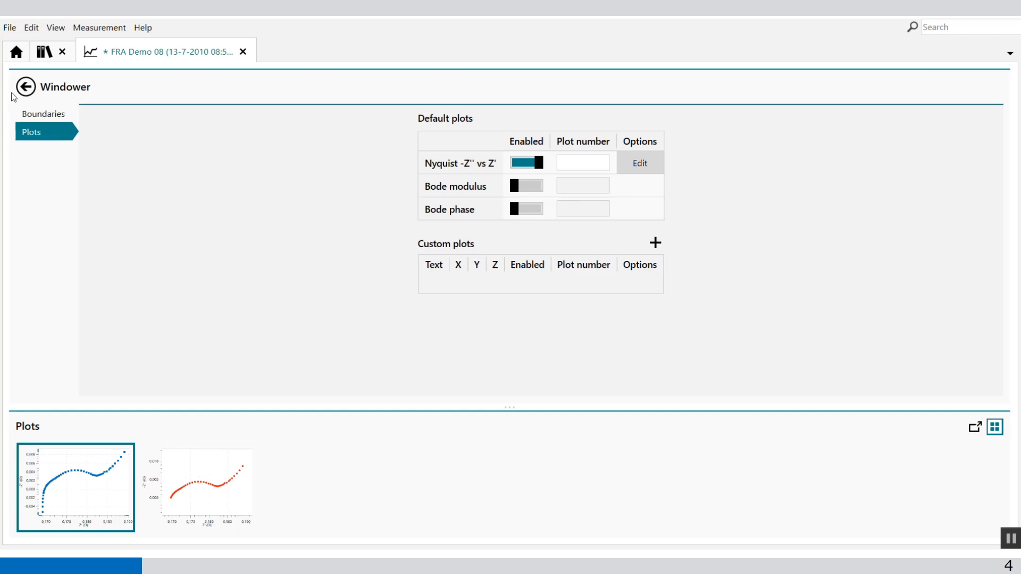
left_click(26, 86)
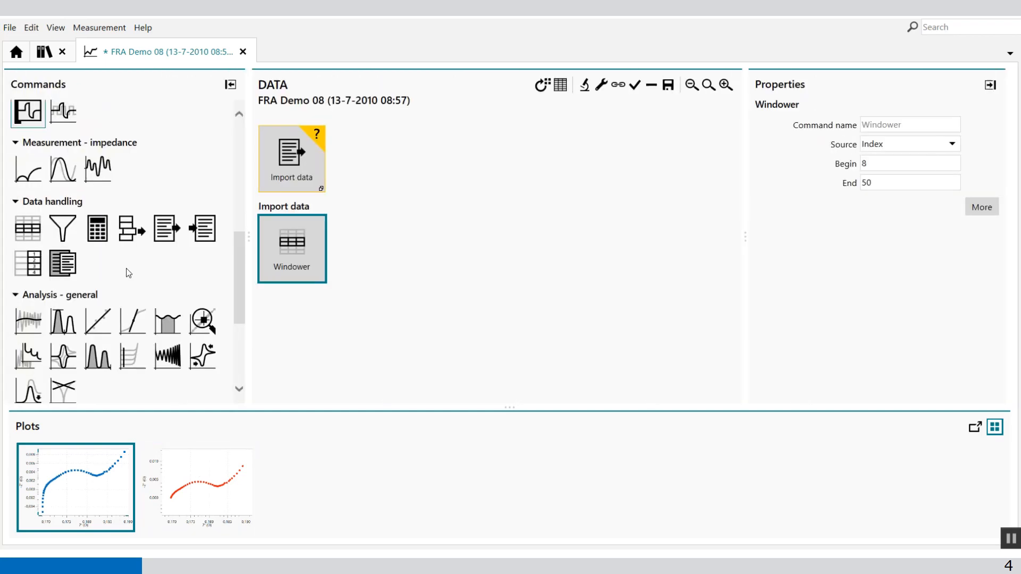
double_click(207, 490)
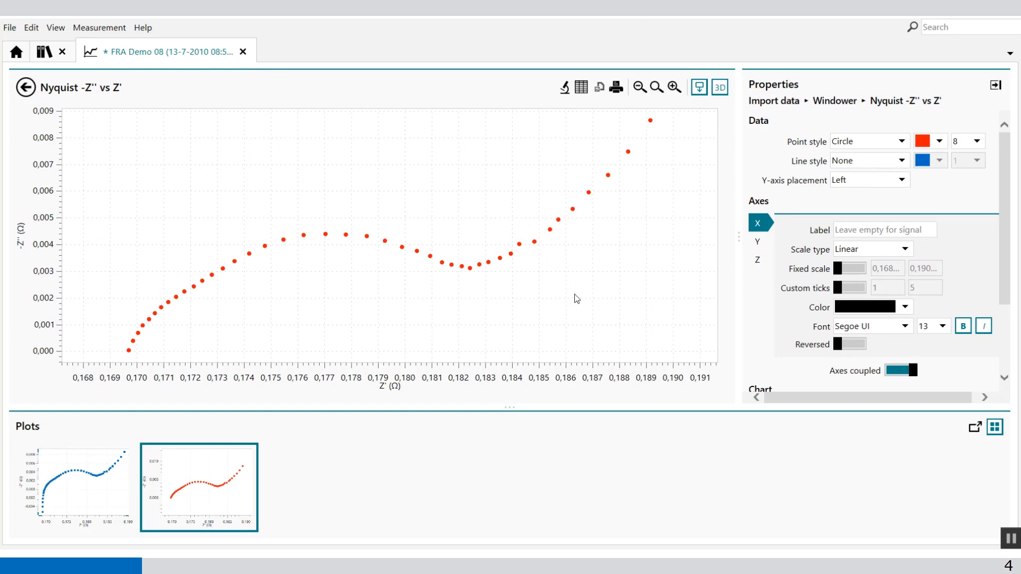
left_click(26, 87)
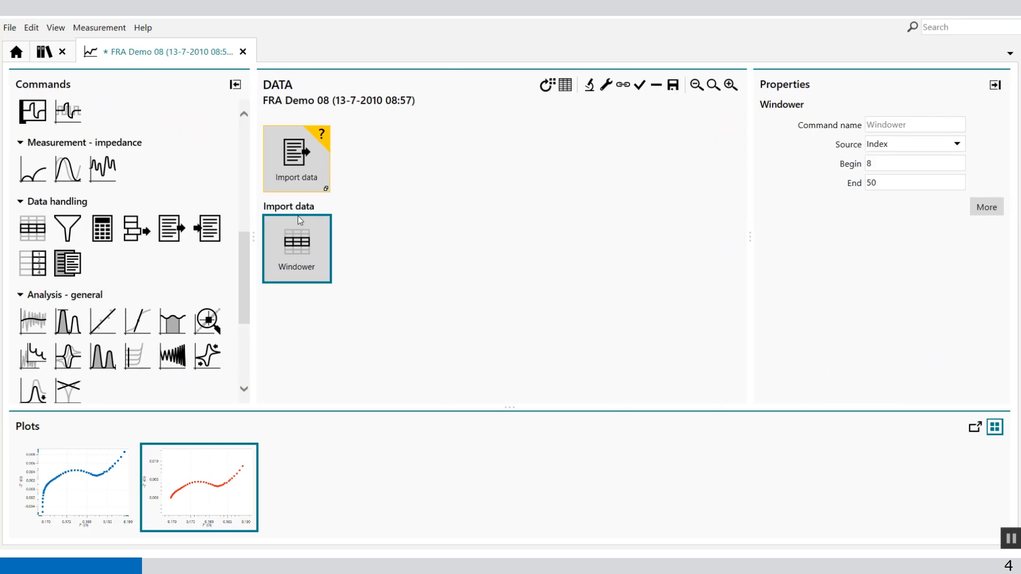
- Add an Electrochemical circle fit analysis to the Windower command
left_click_drag(242, 245, 242, 309)
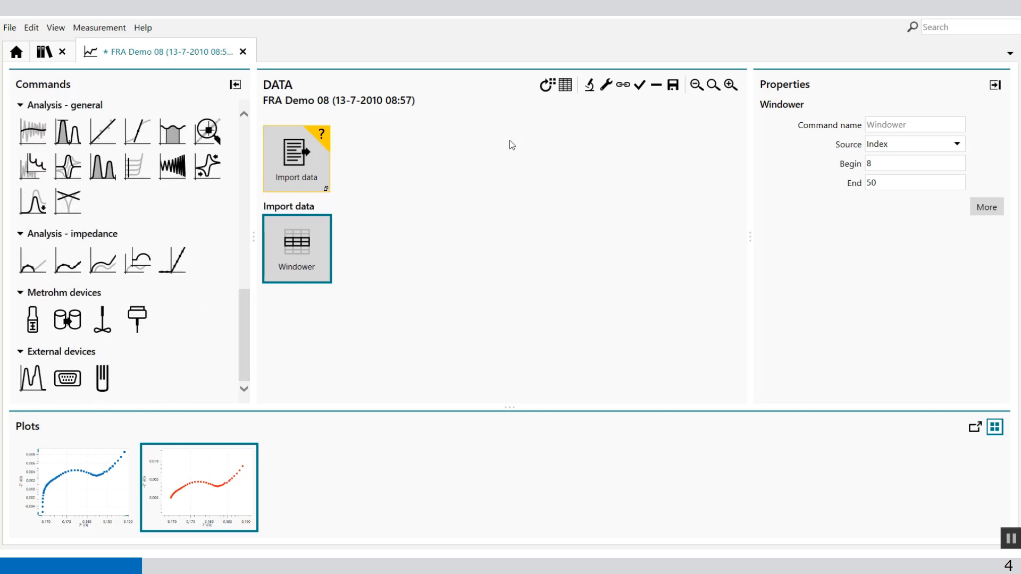
left_click(590, 91)
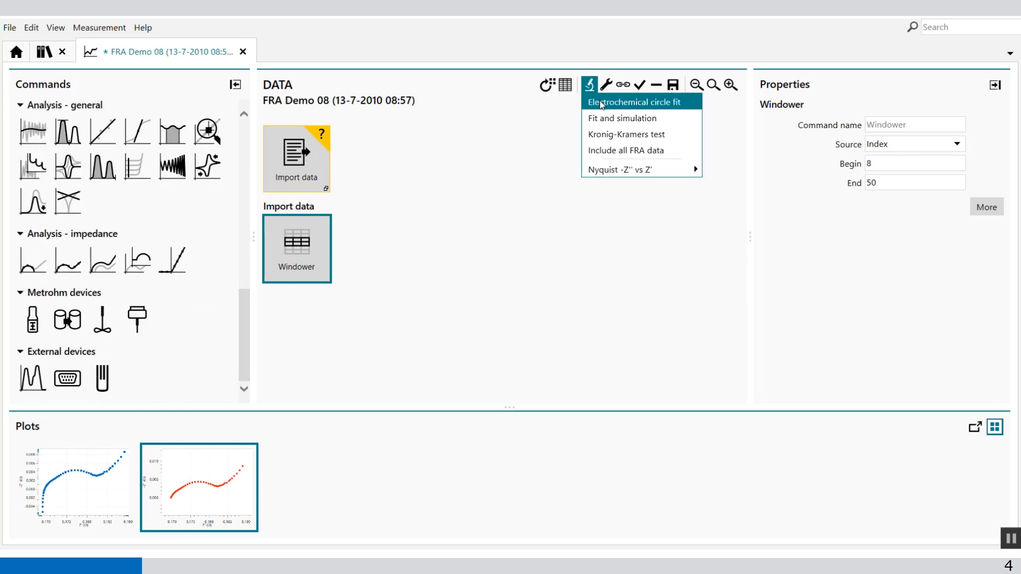
left_click(602, 102)
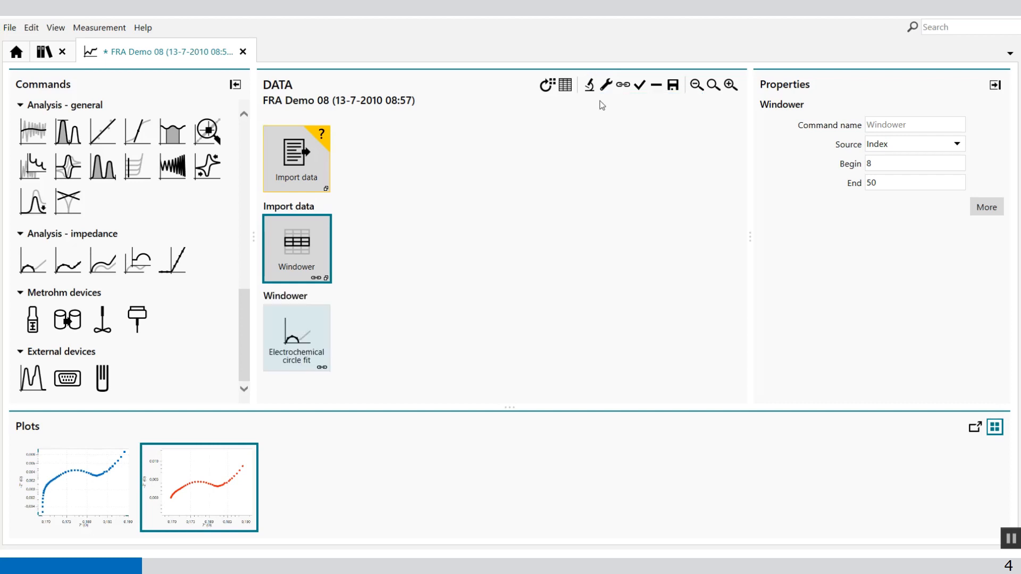
- Fit a circle through the data points at Z' 0,1697, 0,17045 and 0,17146, and return to the procedure overview
left_click(302, 318)
double_click(302, 318)
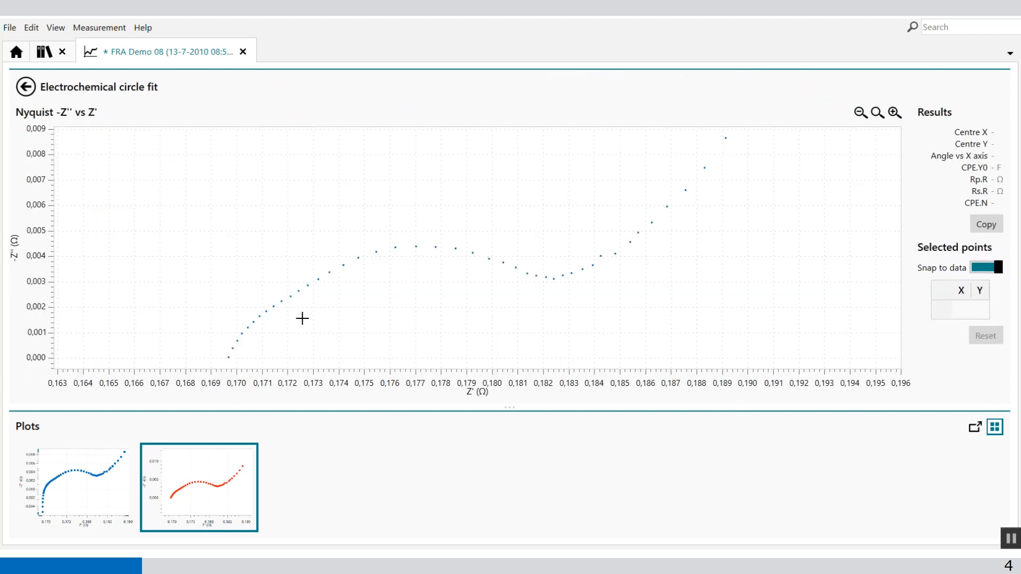
left_click(234, 358)
left_click(235, 331)
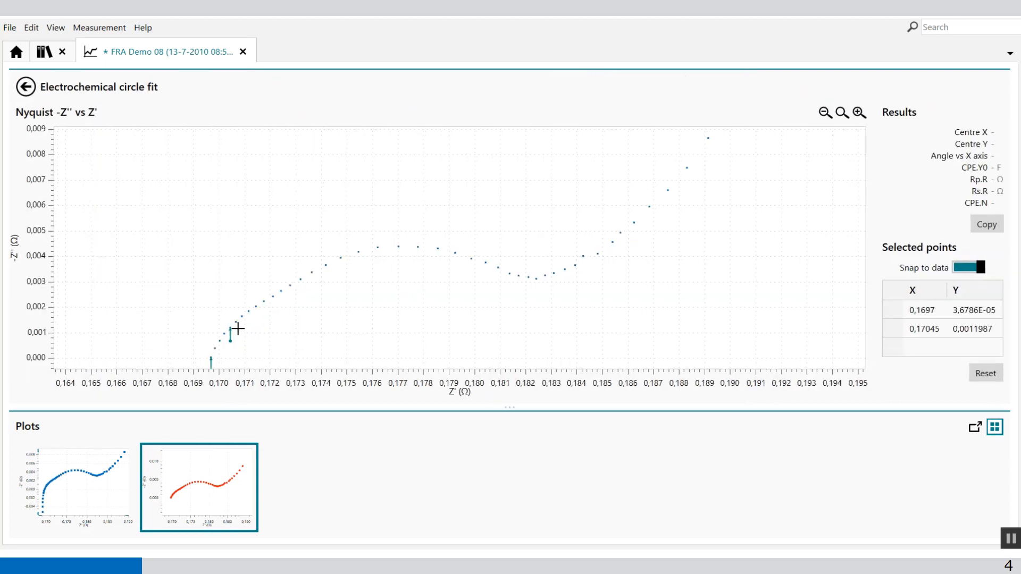
left_click(258, 307)
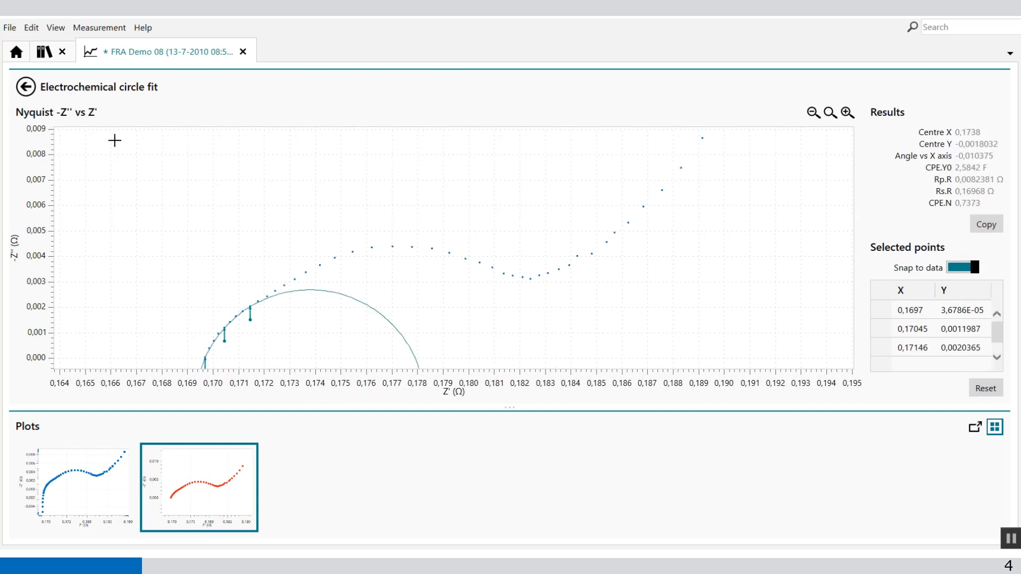
left_click(26, 86)
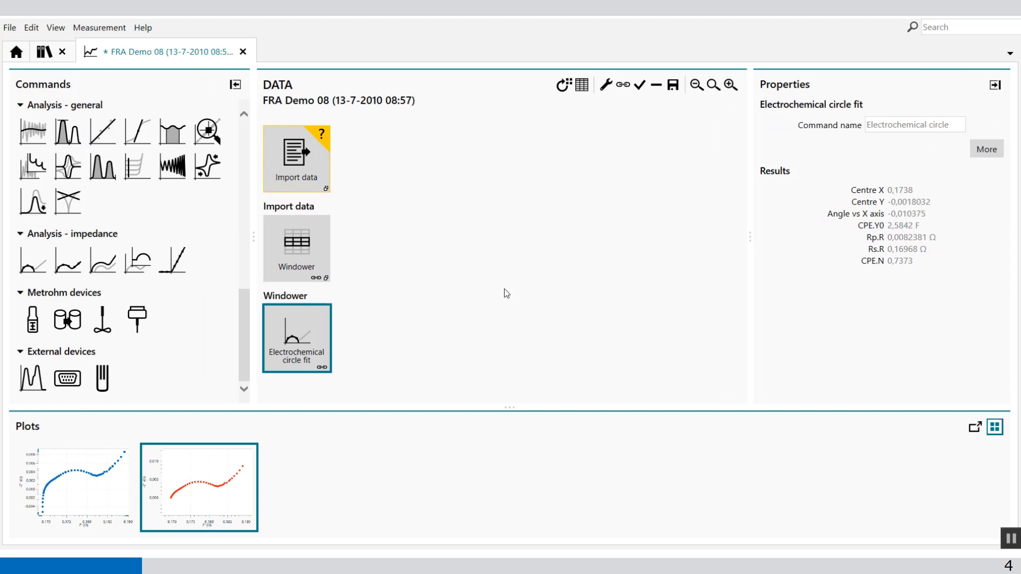